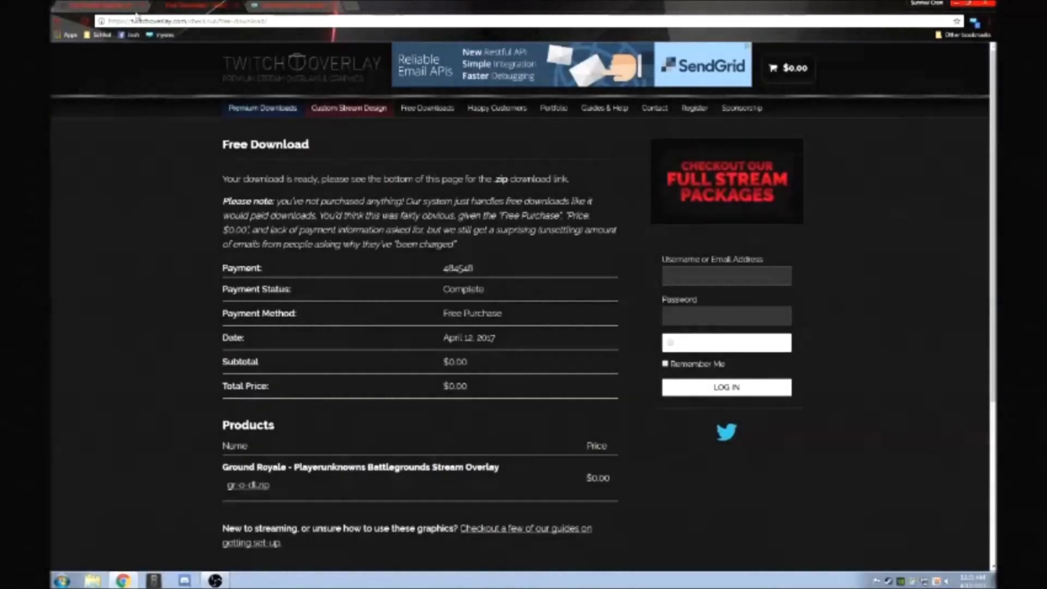
- Switch to the TwitchOverlay Free Profile Graphics page listing free panel sets like Diamonds High
click(101, 7)
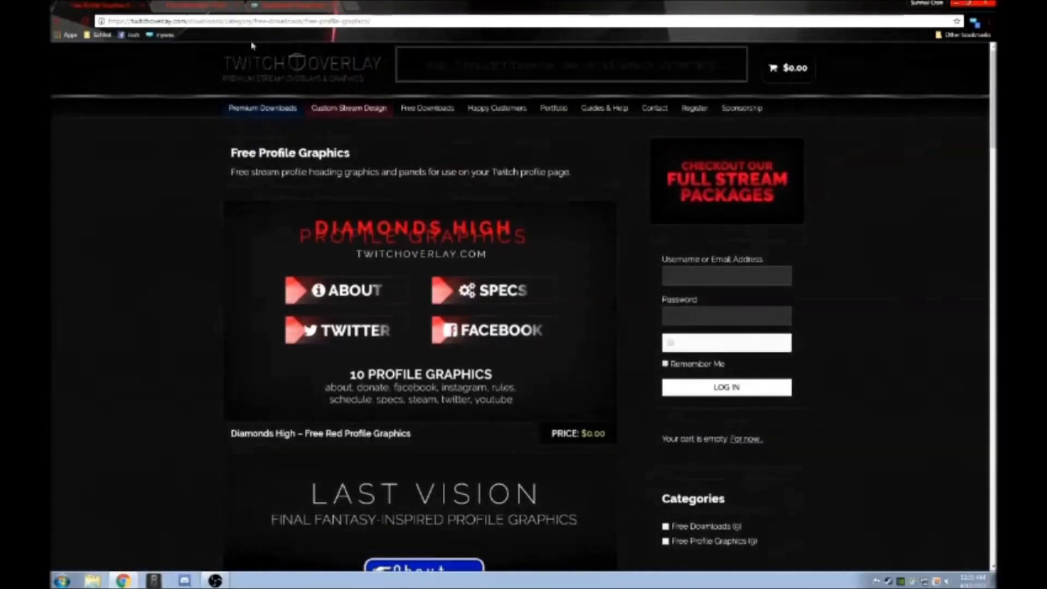
- Replace the Streamlabs tab's address with twitch.tv to load the Twitch home page
click(306, 8)
click(320, 20)
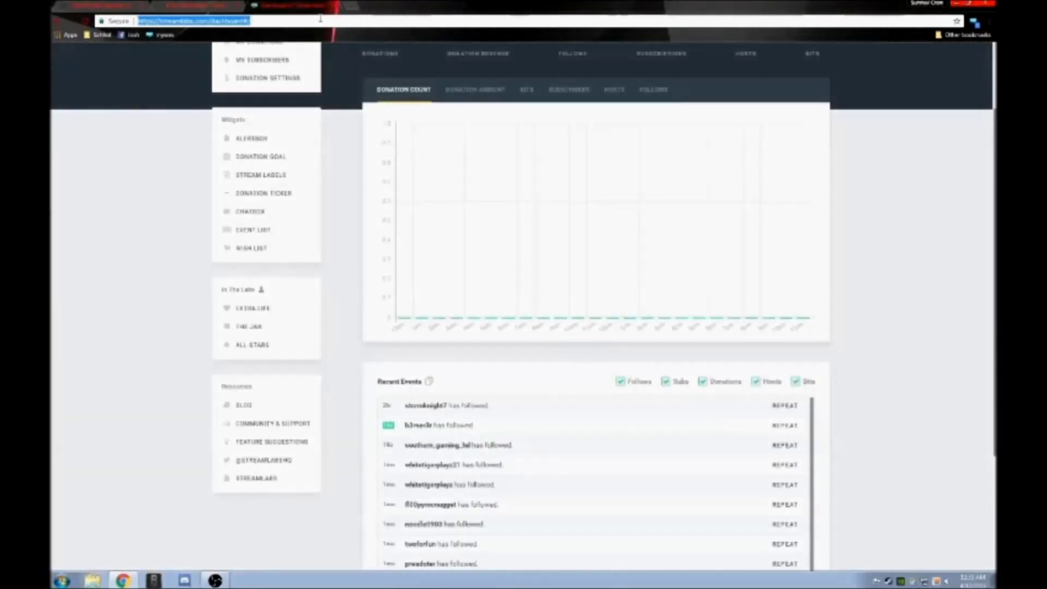
key(BackSpace)
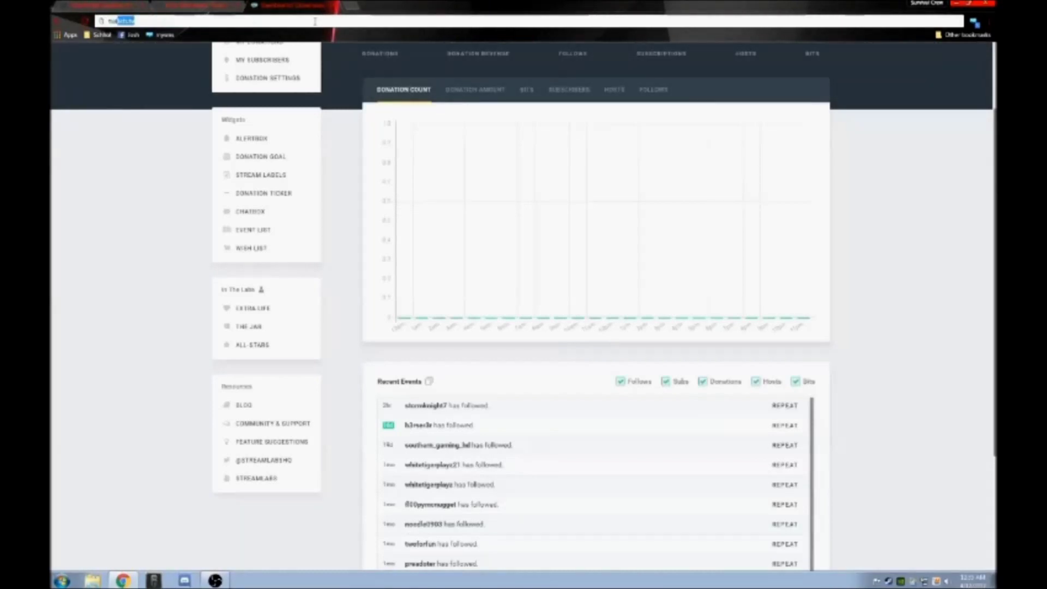
key(Return)
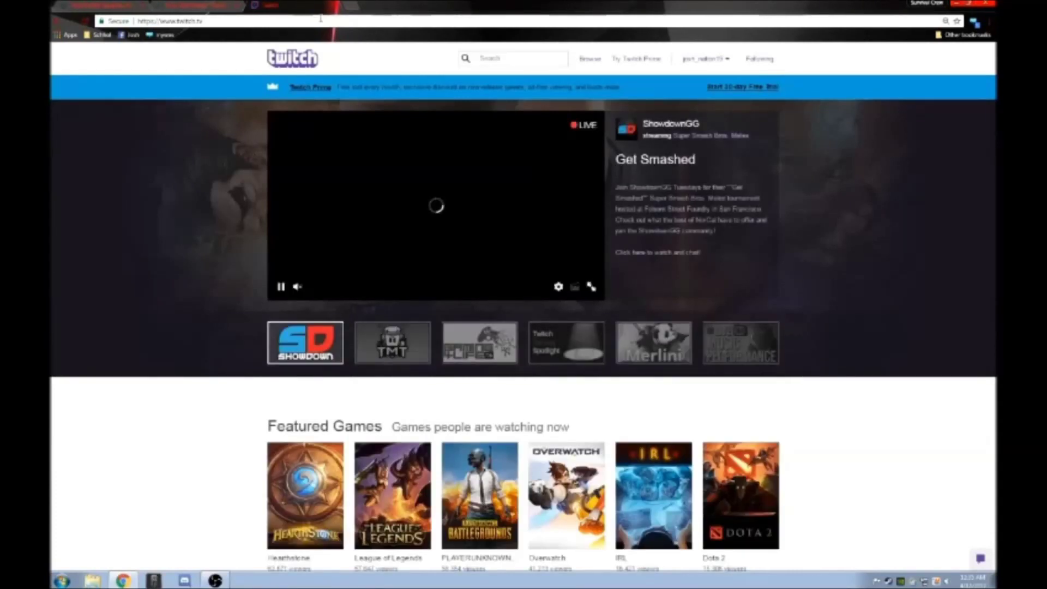
- Open your own channel page from the account menu and scroll down to its info panels
click(708, 59)
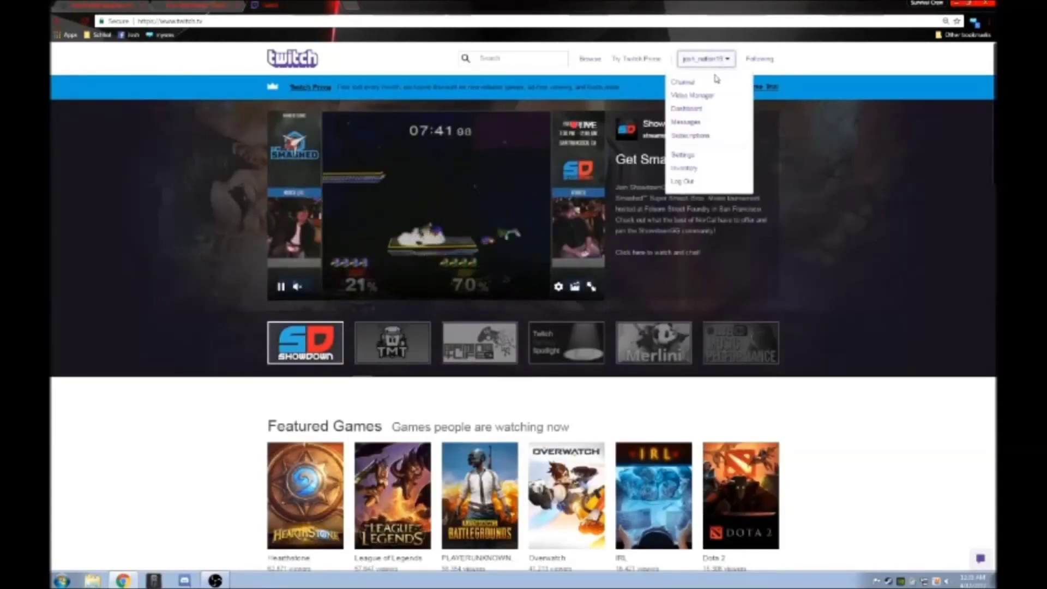
click(710, 82)
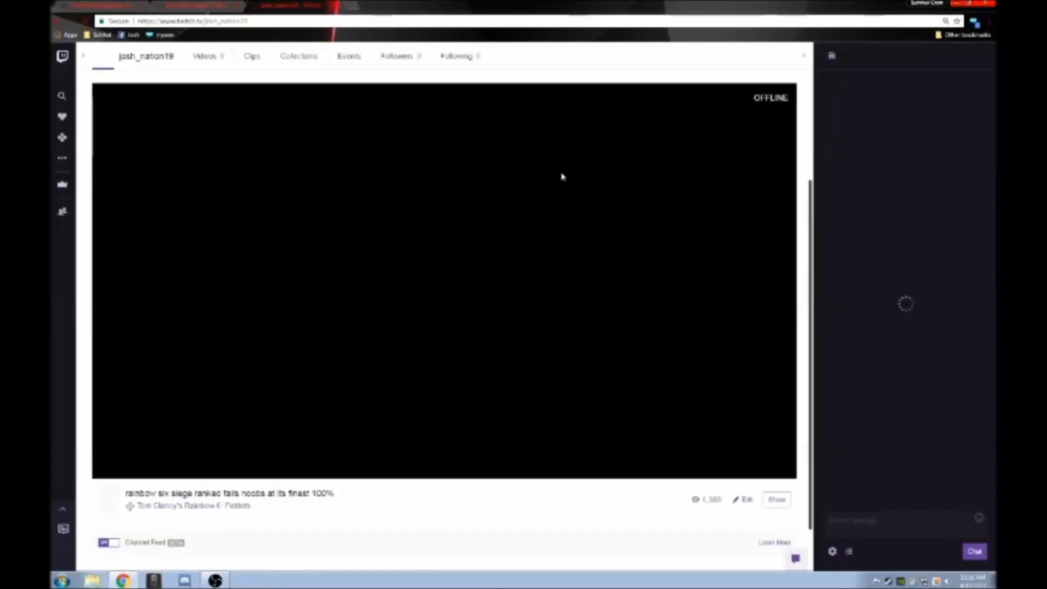
scroll(562, 176, down, 8)
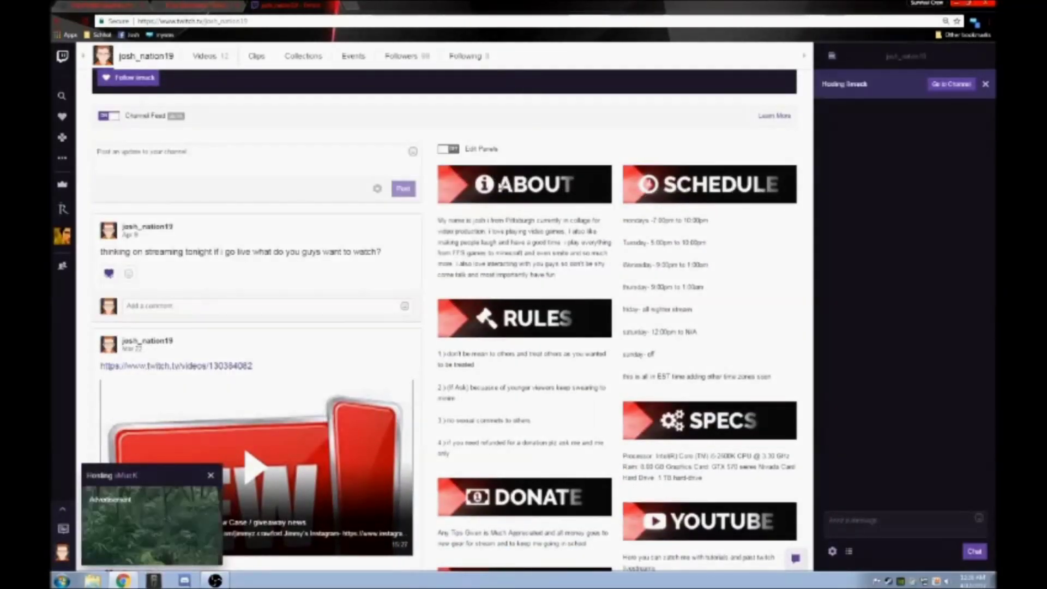
scroll(525, 335, down, 2)
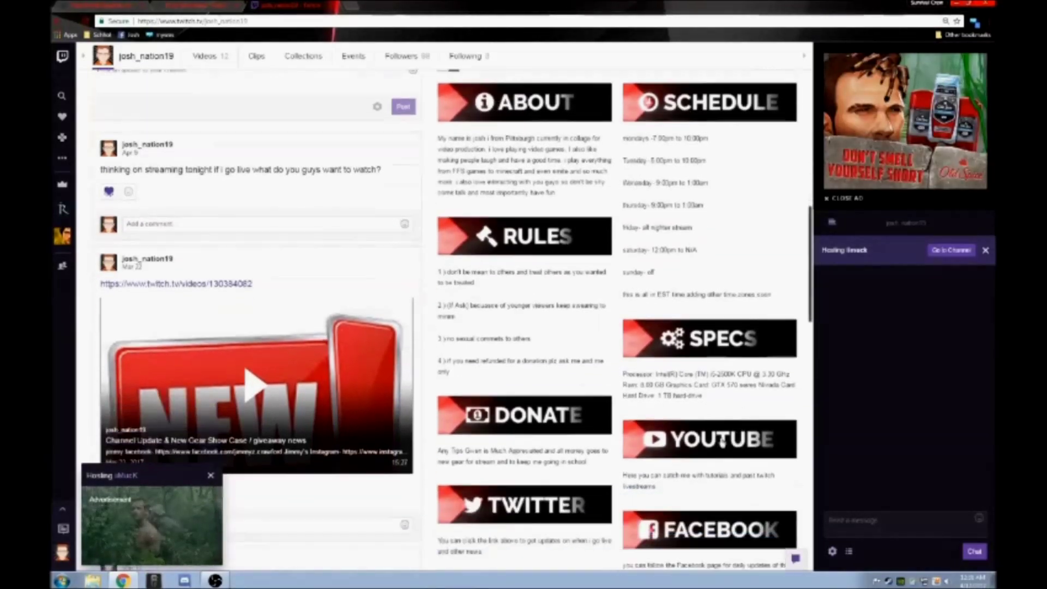
scroll(506, 404, down, 2)
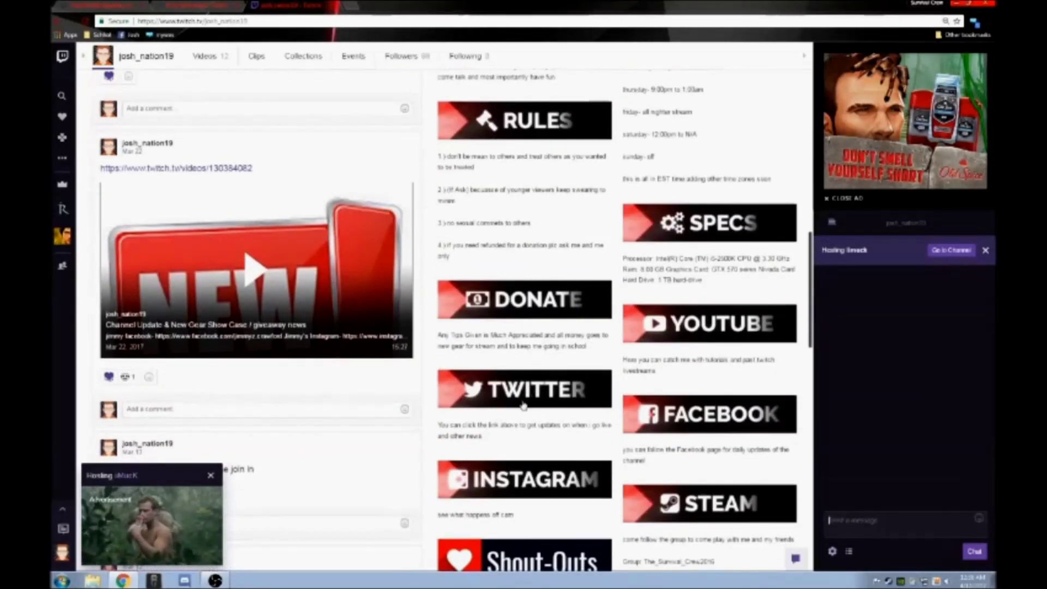
scroll(689, 504, down, 5)
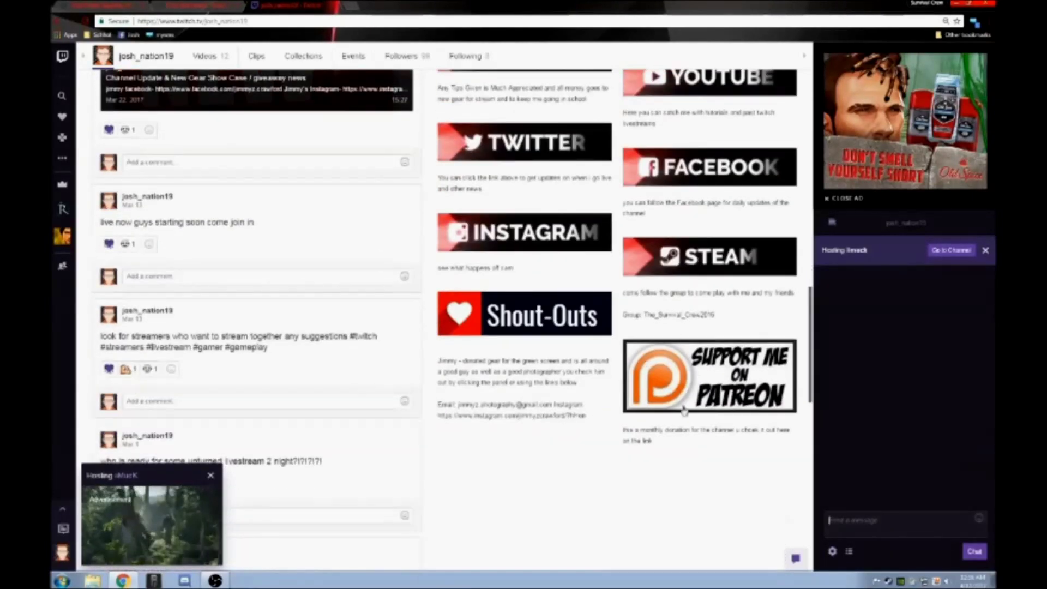
scroll(494, 358, down, 6)
scroll(581, 365, up, 15)
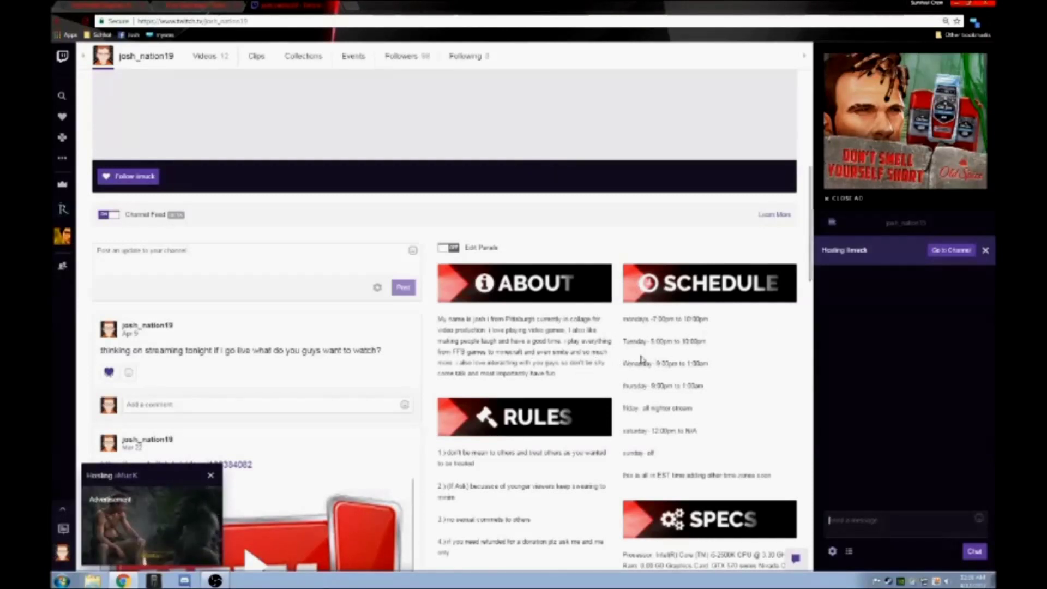
- Review the About, Schedule, Rules and other panels, then expand the sidebar's dashboard shortcuts
scroll(638, 357, down, 3)
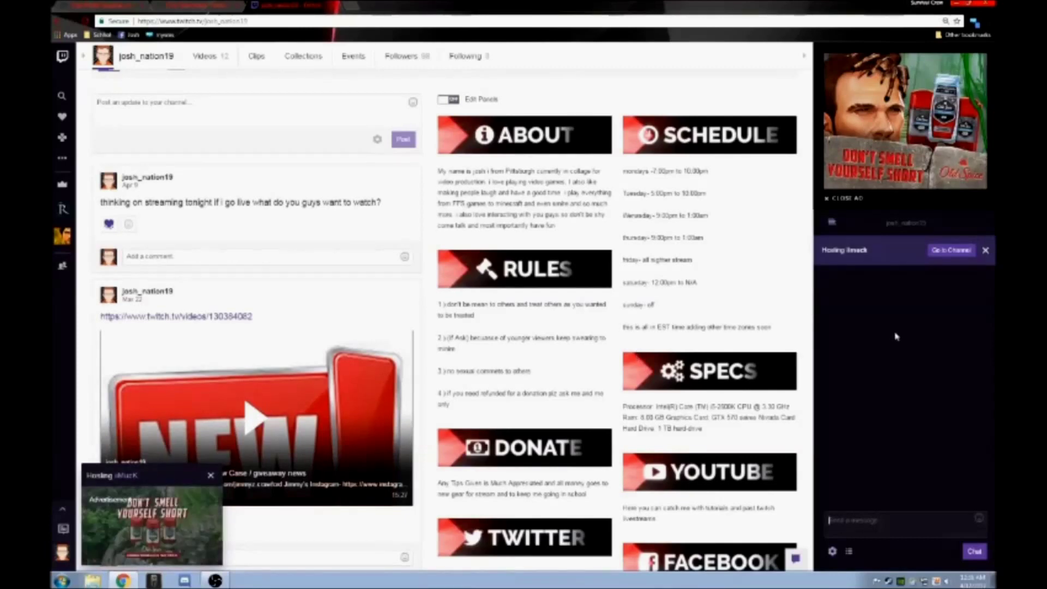
scroll(748, 357, down, 3)
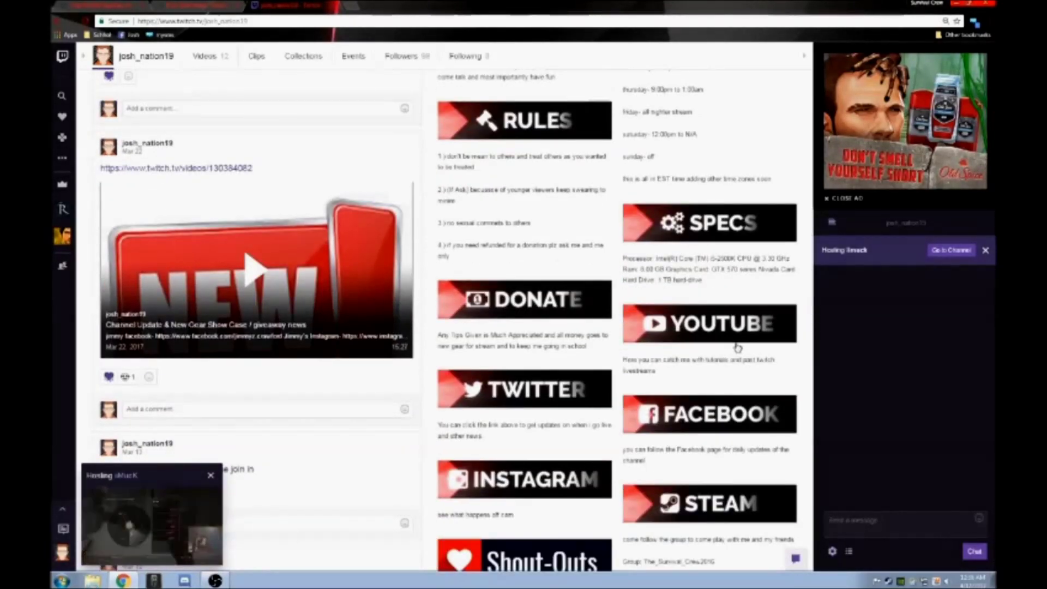
scroll(738, 347, down, 2)
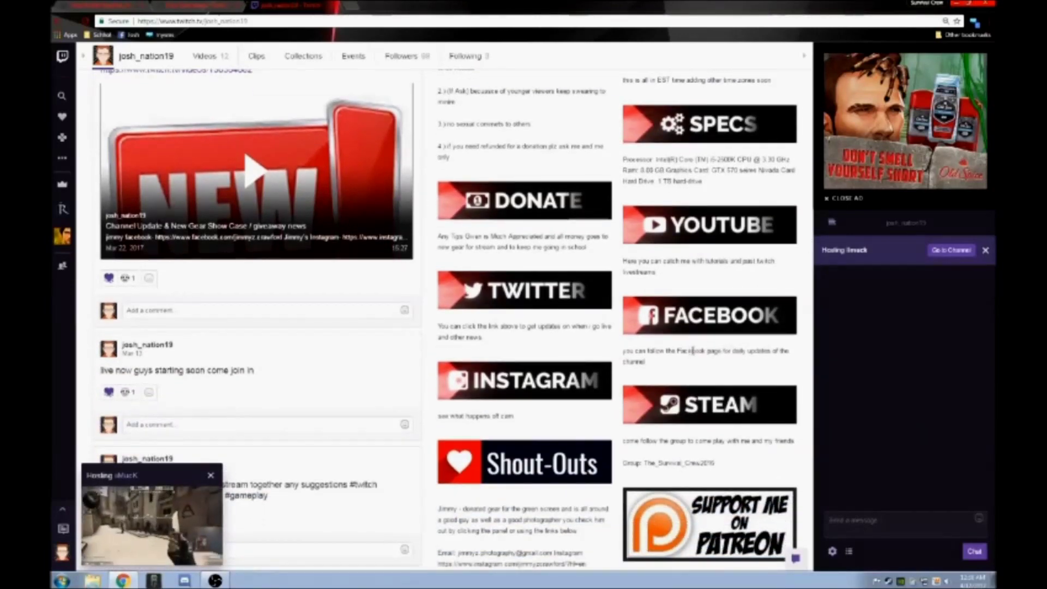
scroll(685, 341, up, 12)
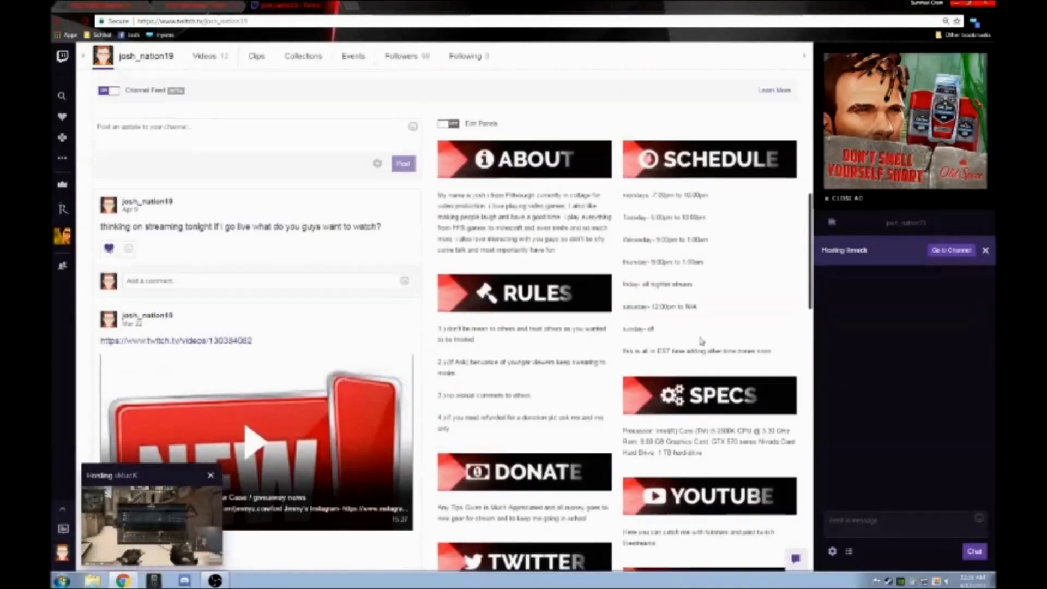
scroll(600, 352, down, 3)
scroll(598, 353, up, 6)
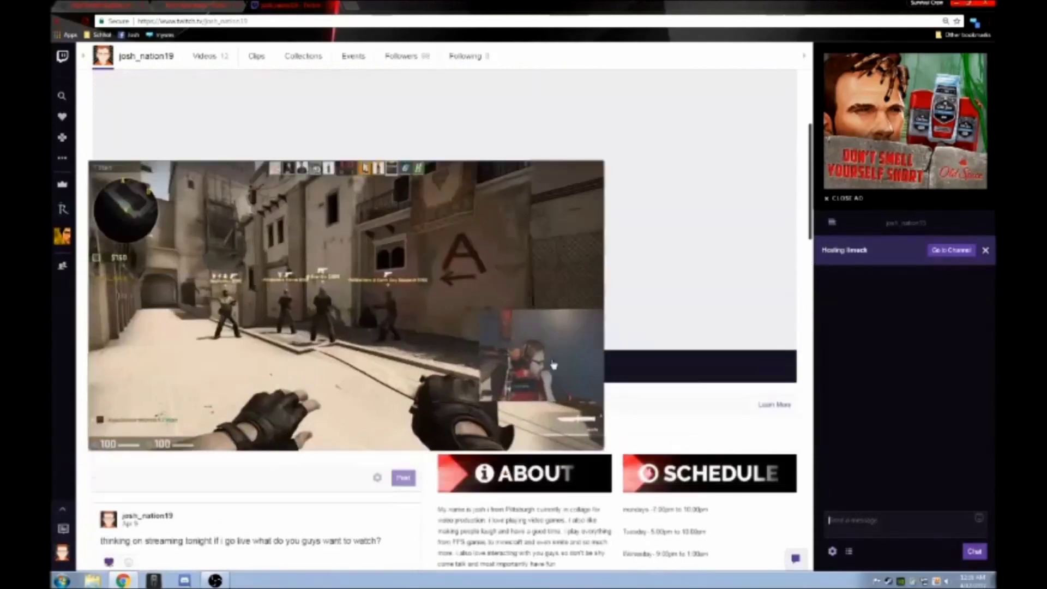
scroll(553, 363, down, 3)
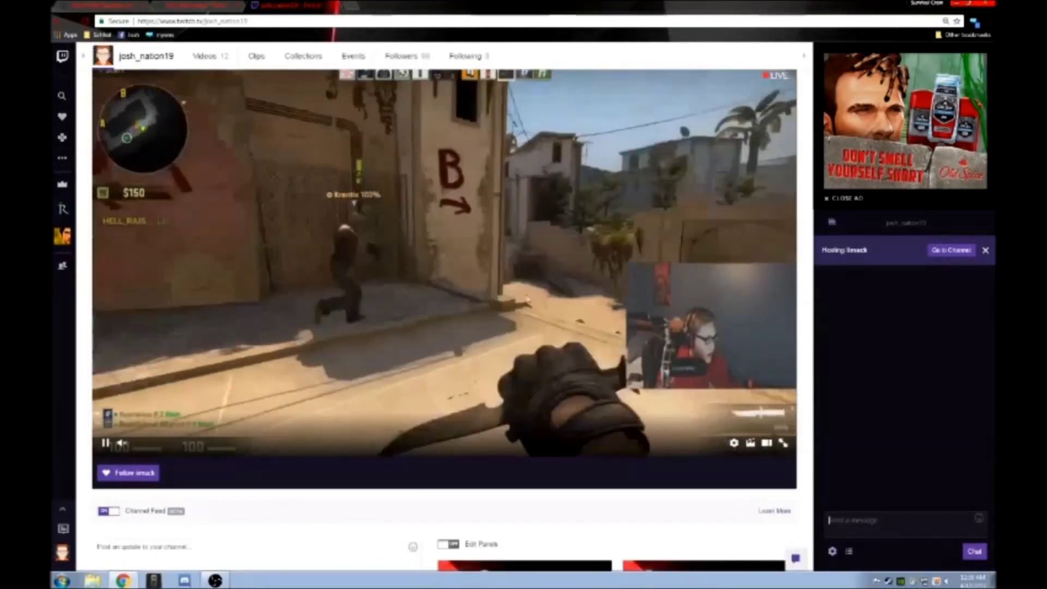
scroll(616, 265, down, 4)
scroll(512, 264, up, 3)
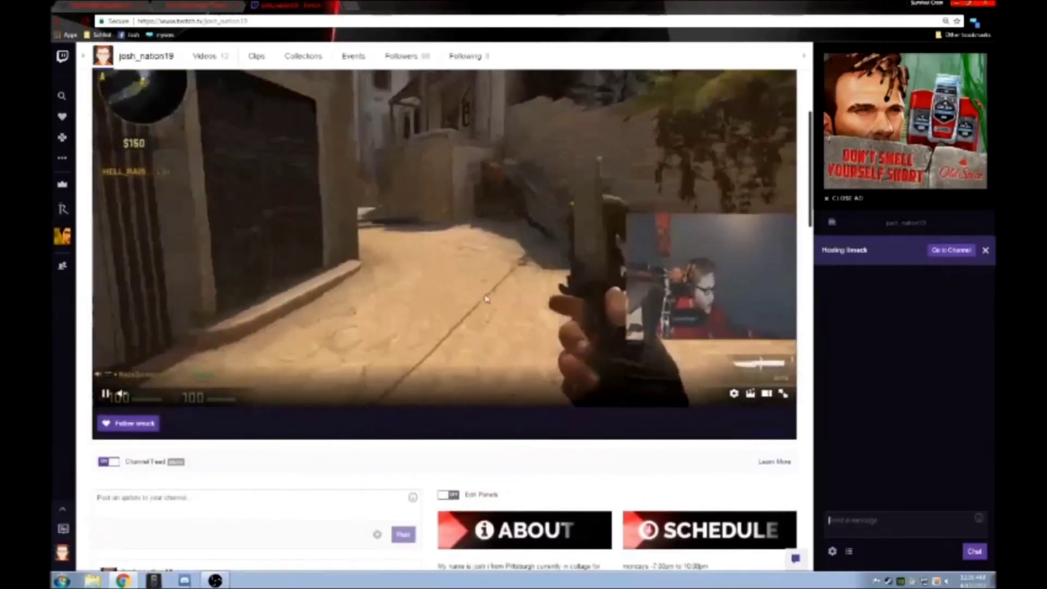
scroll(546, 261, up, 2)
scroll(580, 310, down, 3)
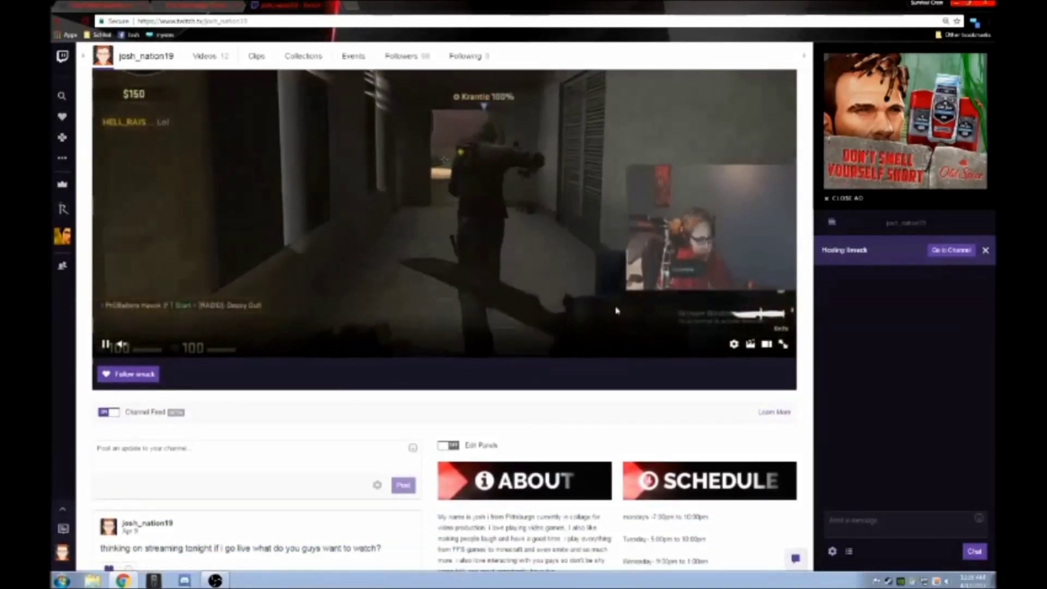
scroll(613, 299, down, 3)
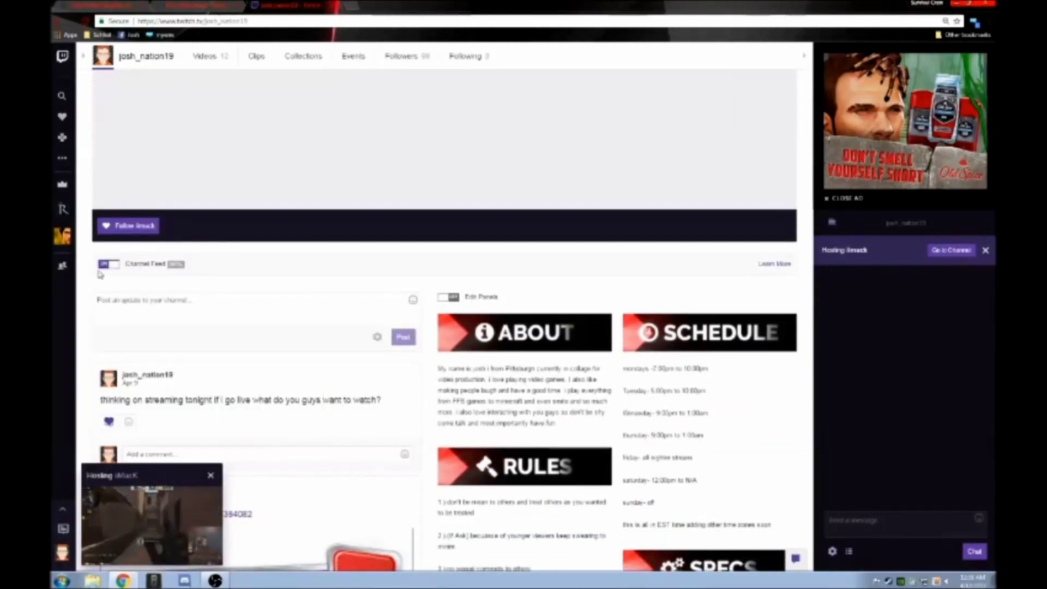
scroll(452, 304, up, 3)
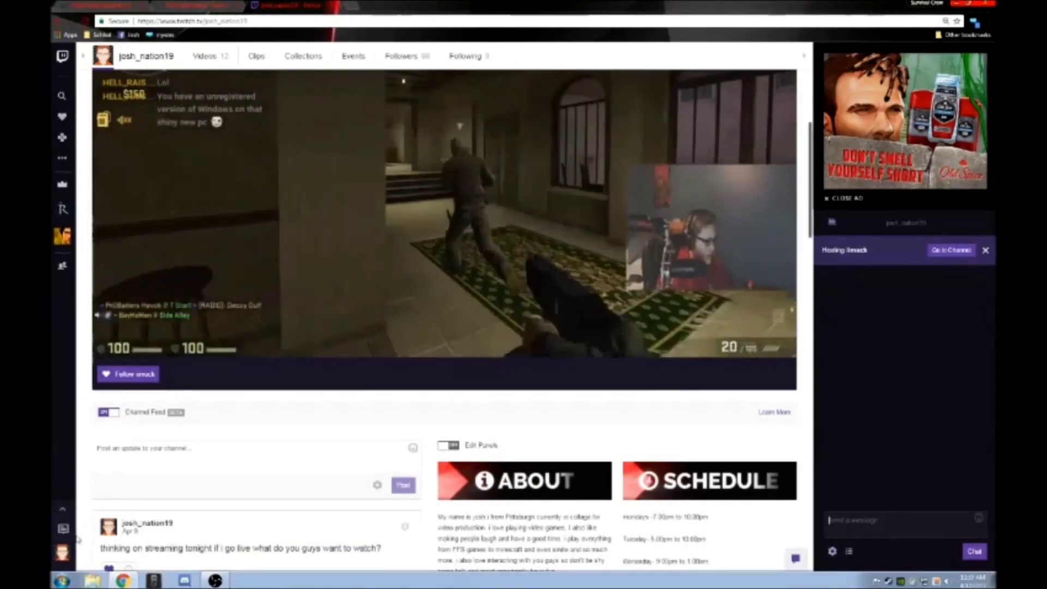
click(62, 508)
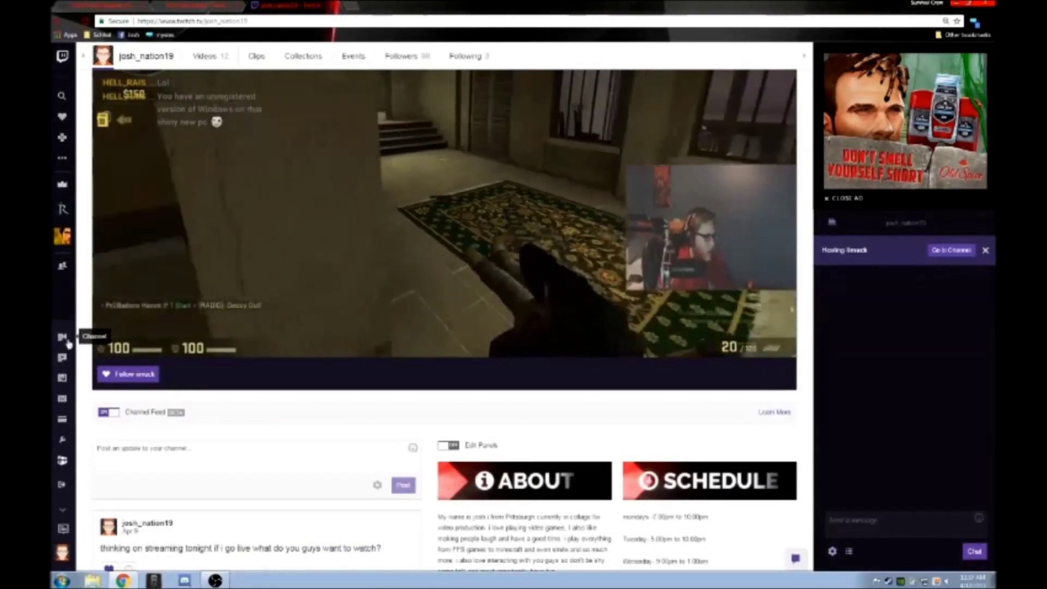
- Reload the channel page and turn on panel editing mode
click(57, 345)
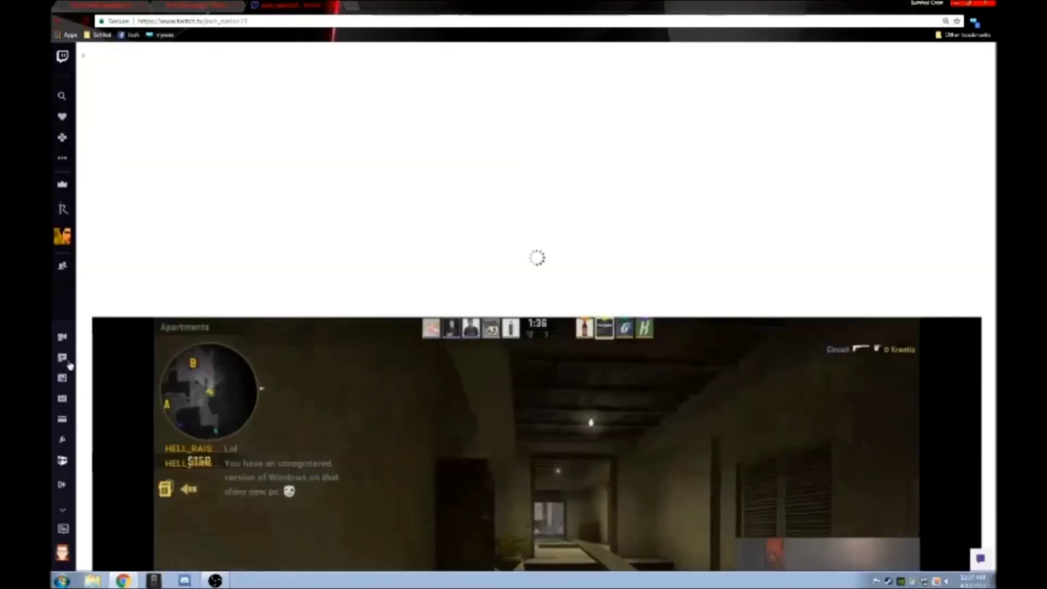
scroll(519, 347, down, 3)
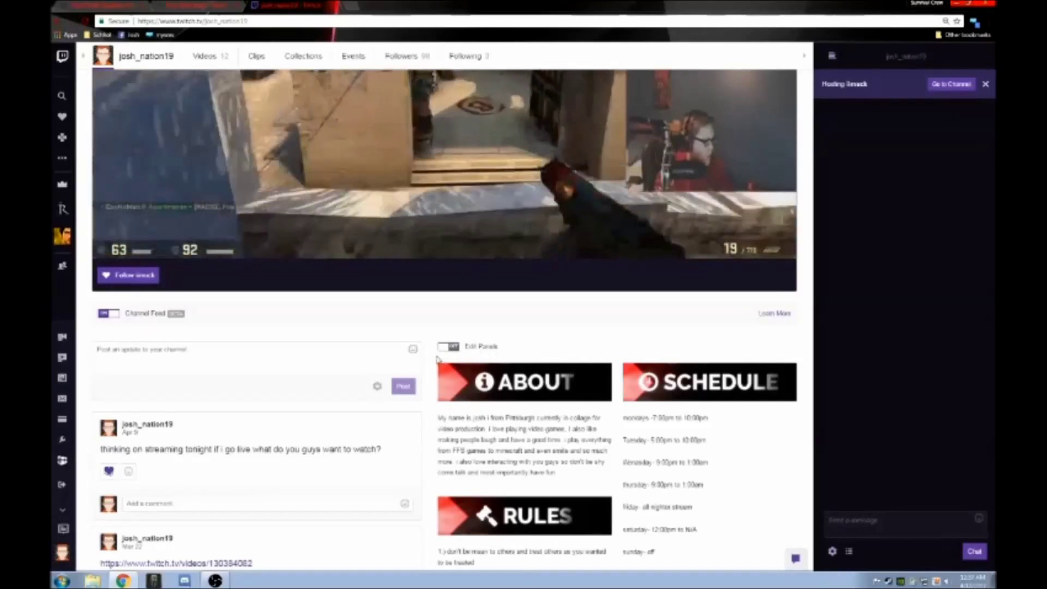
click(447, 347)
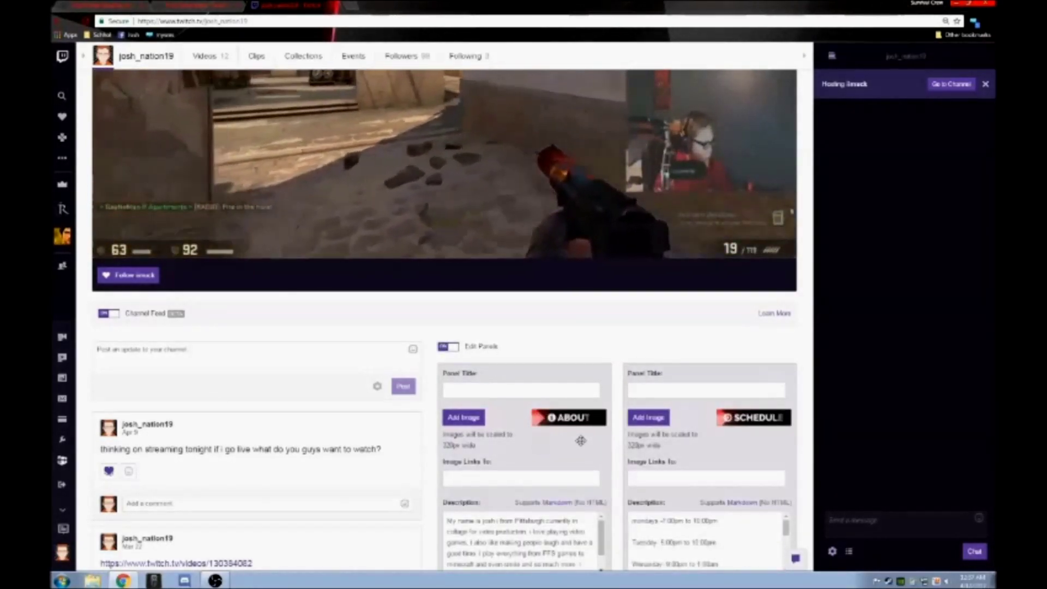
- Scroll through every panel's edit fields, then select all of the Schedule panel's description text
scroll(581, 441, down, 3)
scroll(581, 441, down, 5)
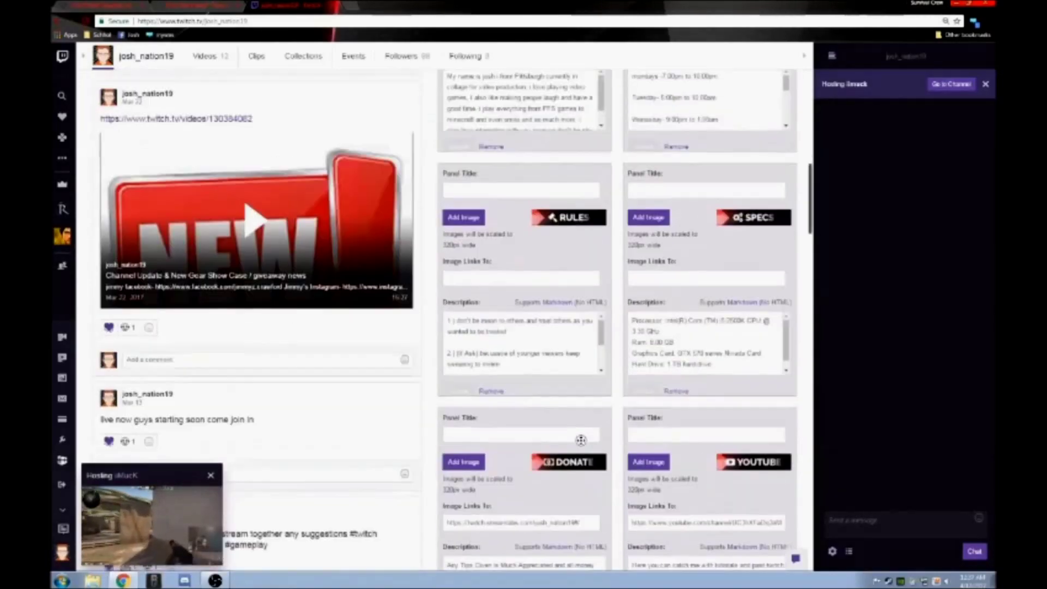
scroll(581, 439, down, 4)
scroll(580, 436, up, 12)
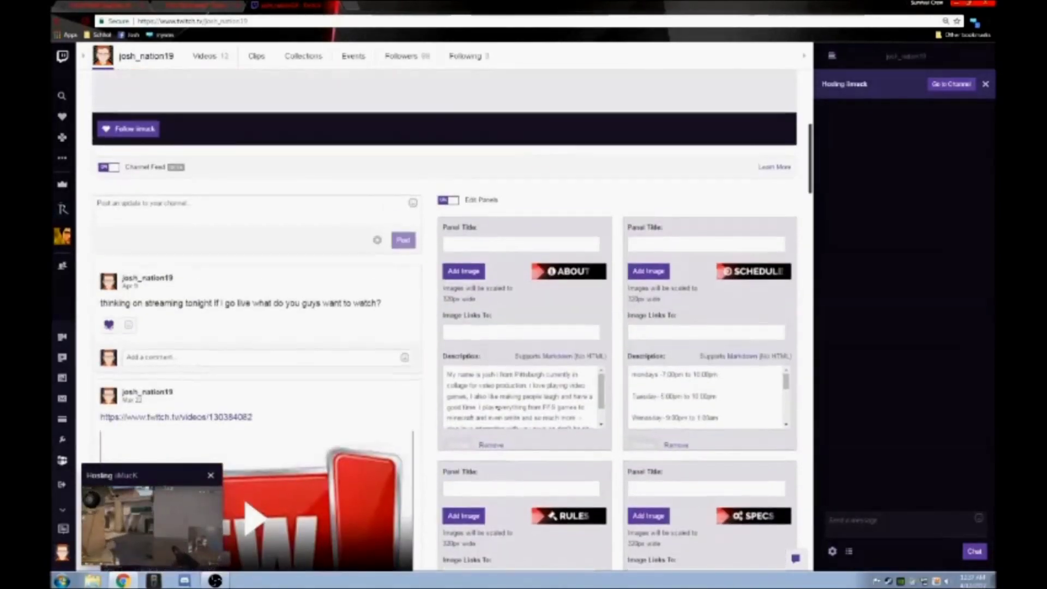
scroll(465, 431, down, 2)
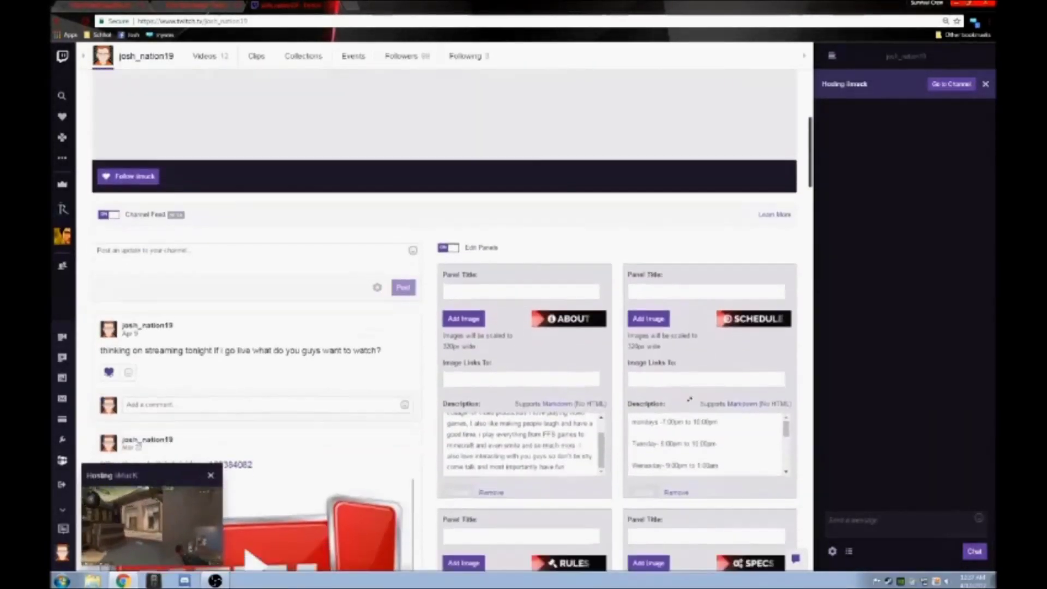
scroll(656, 406, up, 1)
scroll(656, 406, up, 7)
scroll(676, 383, down, 10)
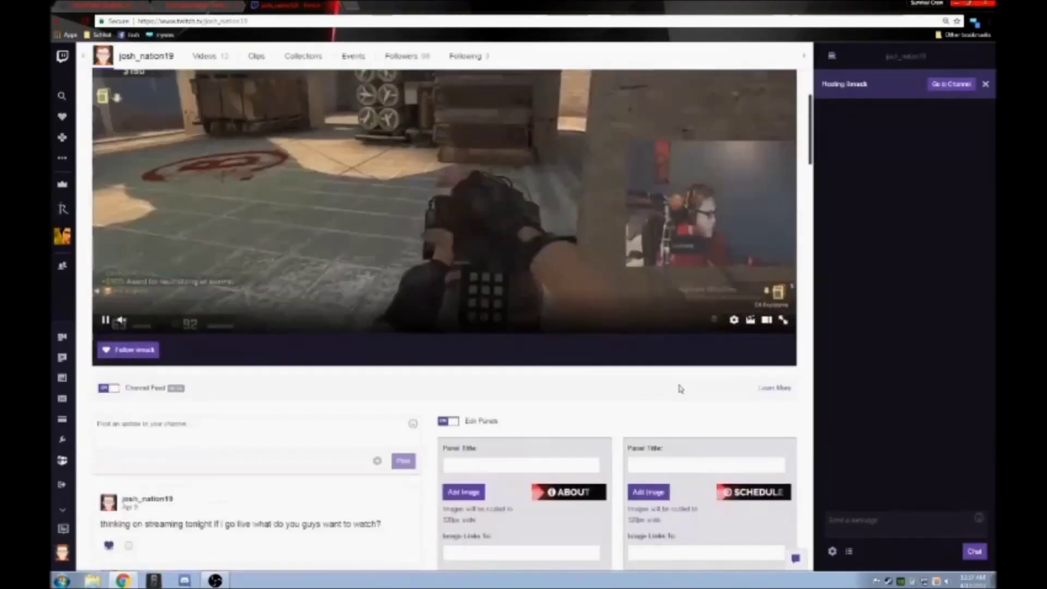
scroll(677, 383, down, 5)
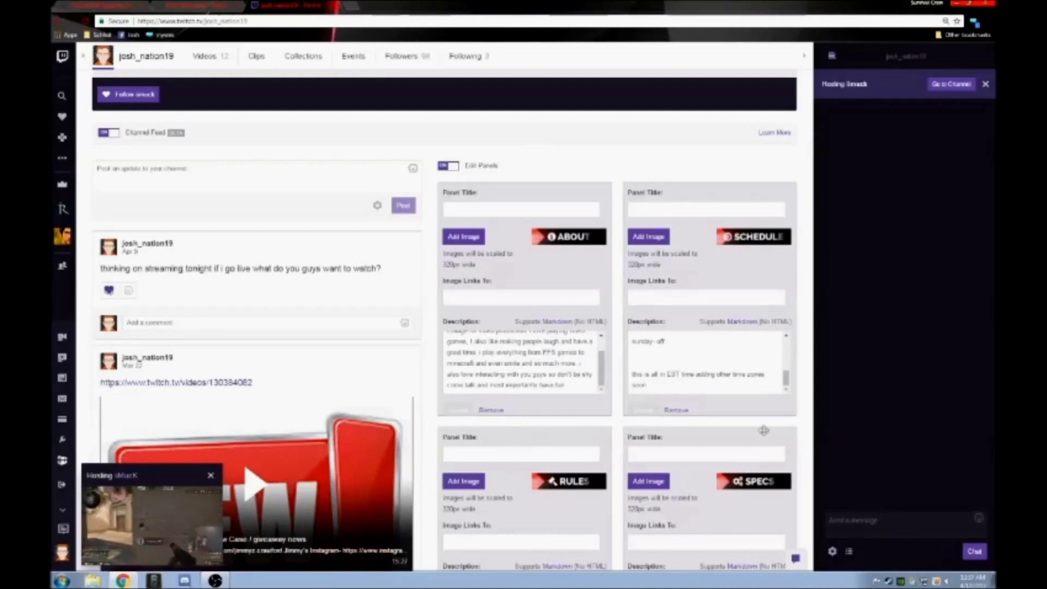
scroll(763, 430, down, 7)
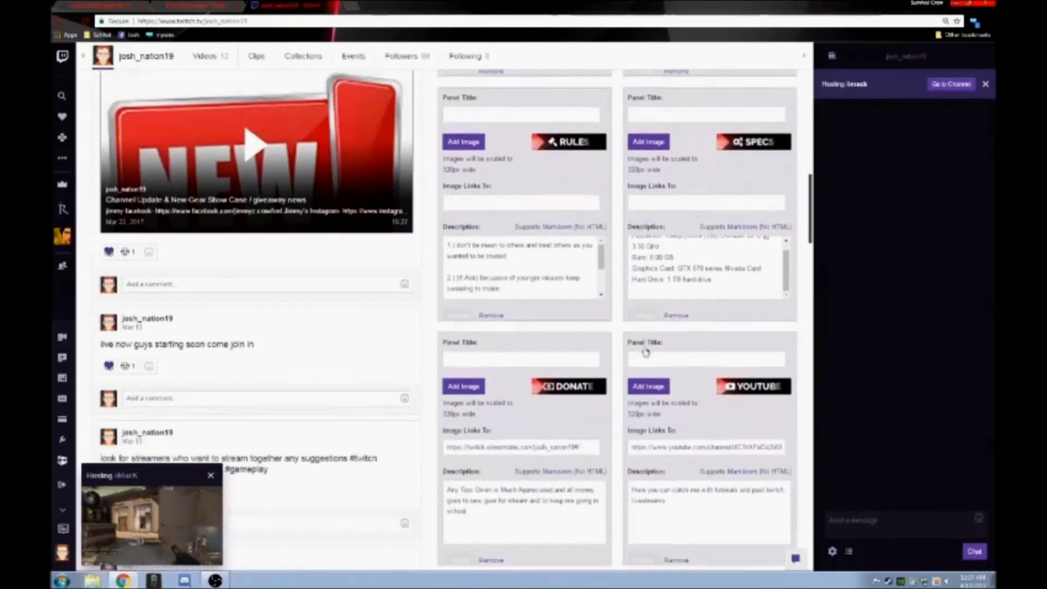
scroll(645, 352, down, 5)
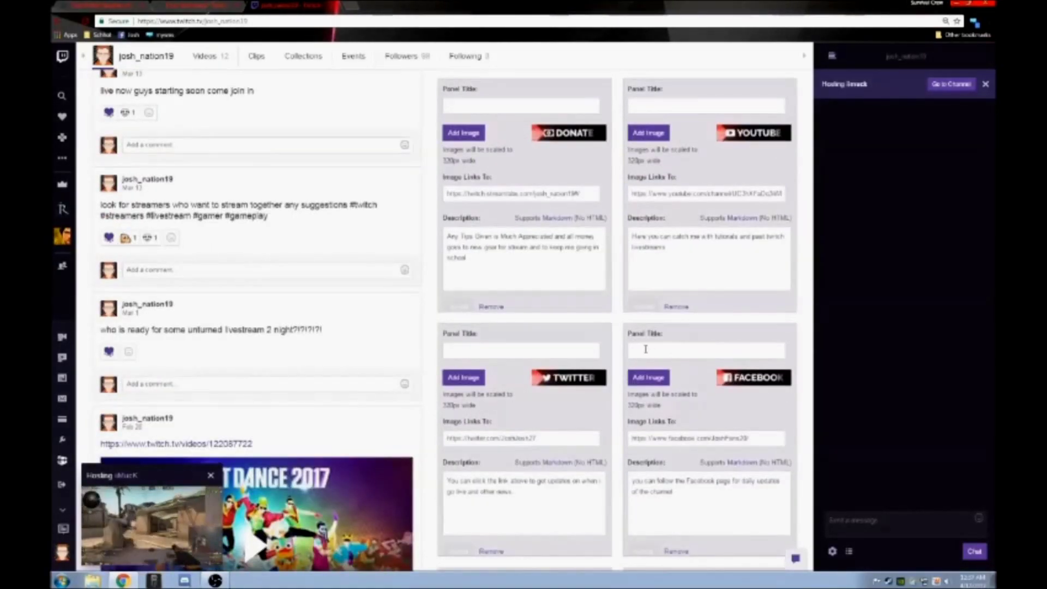
scroll(598, 351, down, 8)
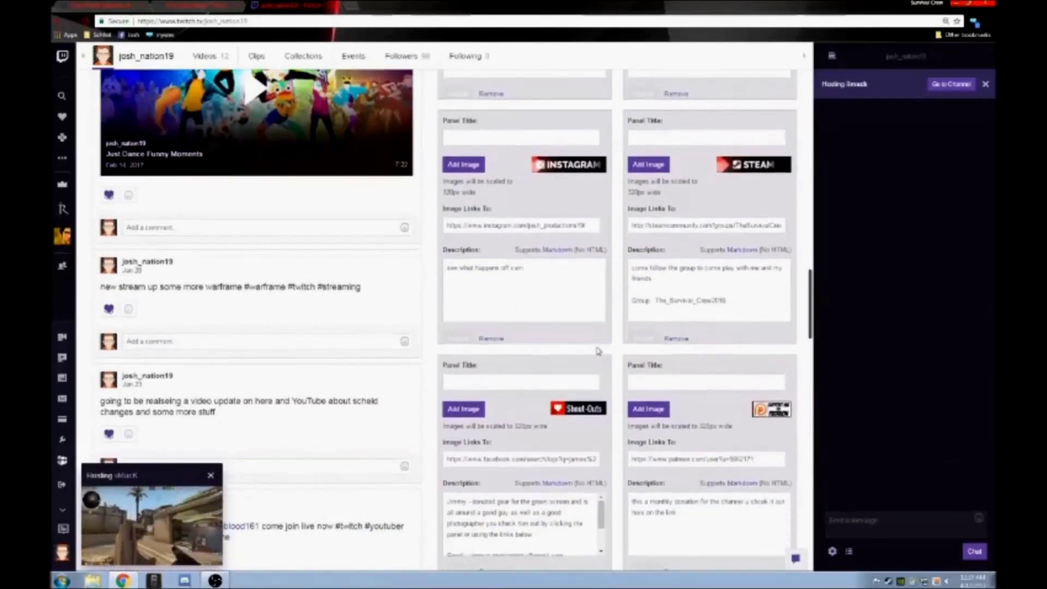
scroll(599, 351, down, 3)
scroll(600, 354, up, 4)
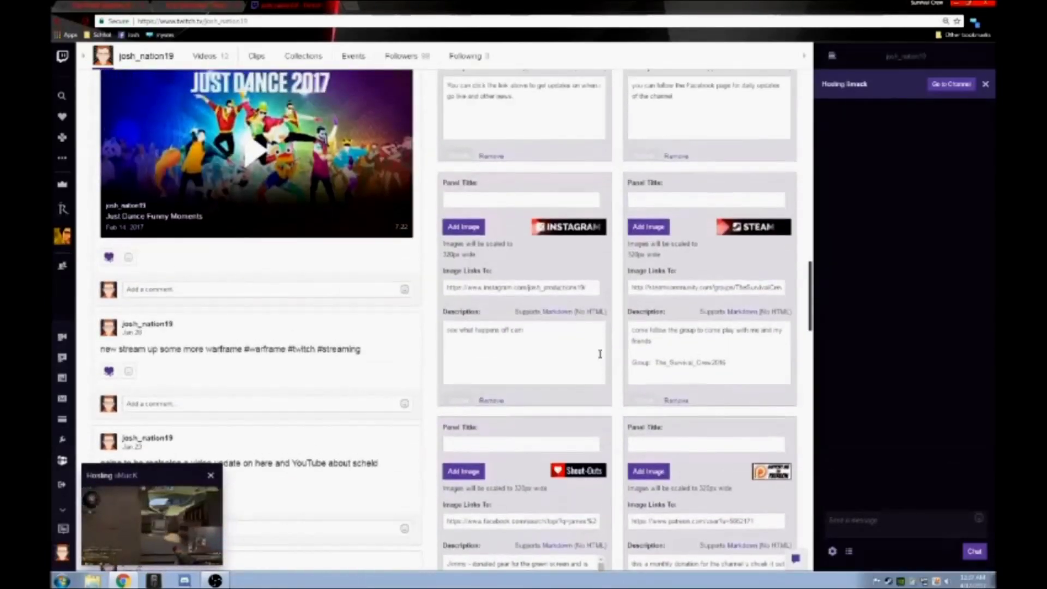
scroll(600, 354, up, 15)
scroll(612, 363, down, 5)
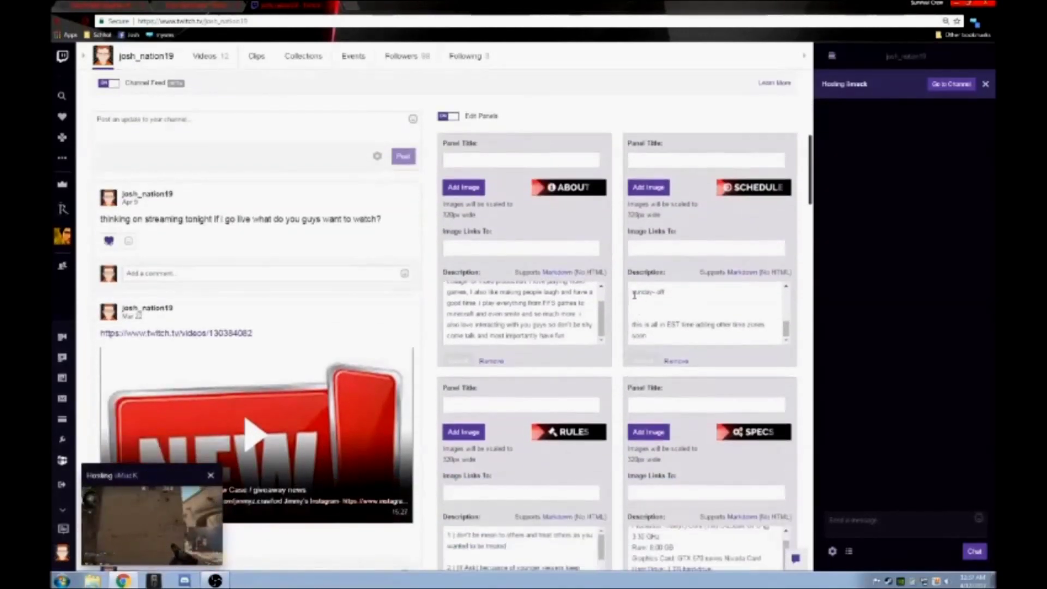
click(660, 340)
key(ctrl+a)
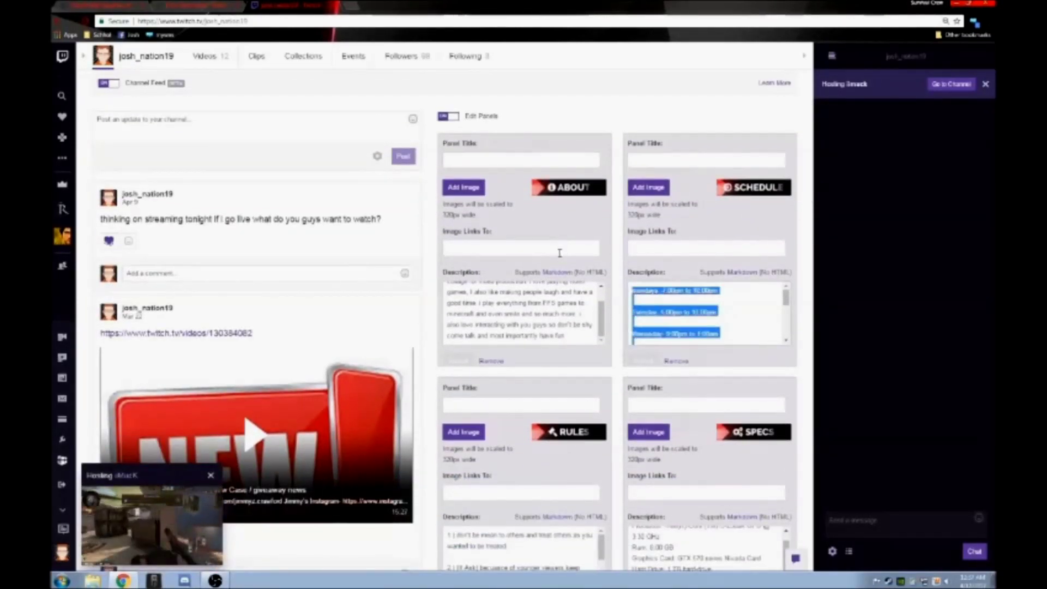
- Clear the Schedule description, then remove and confirm deleting both the Schedule and Rules panels
key(BackSpace)
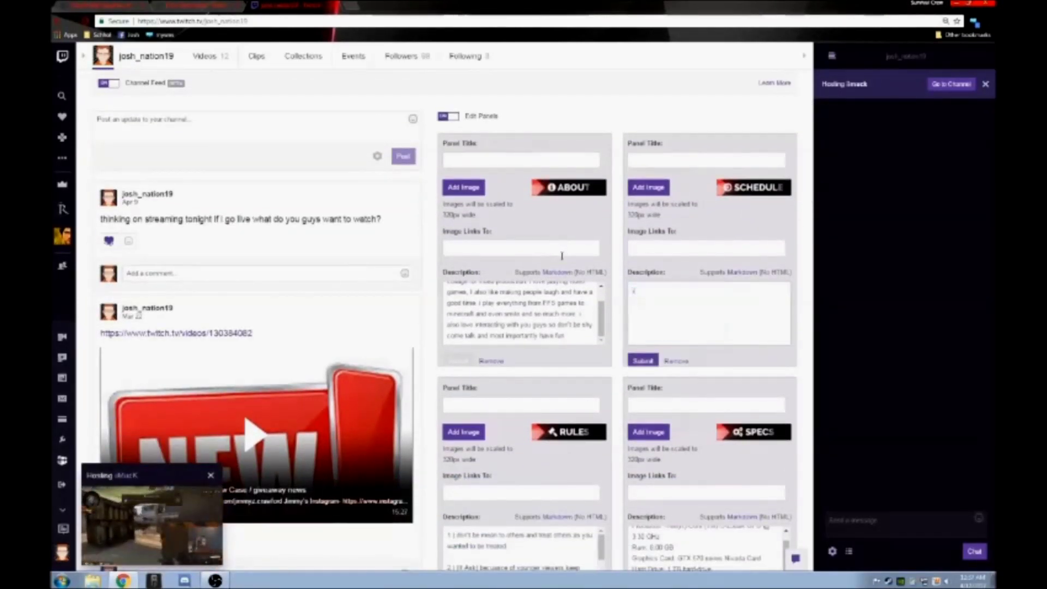
click(688, 365)
click(691, 258)
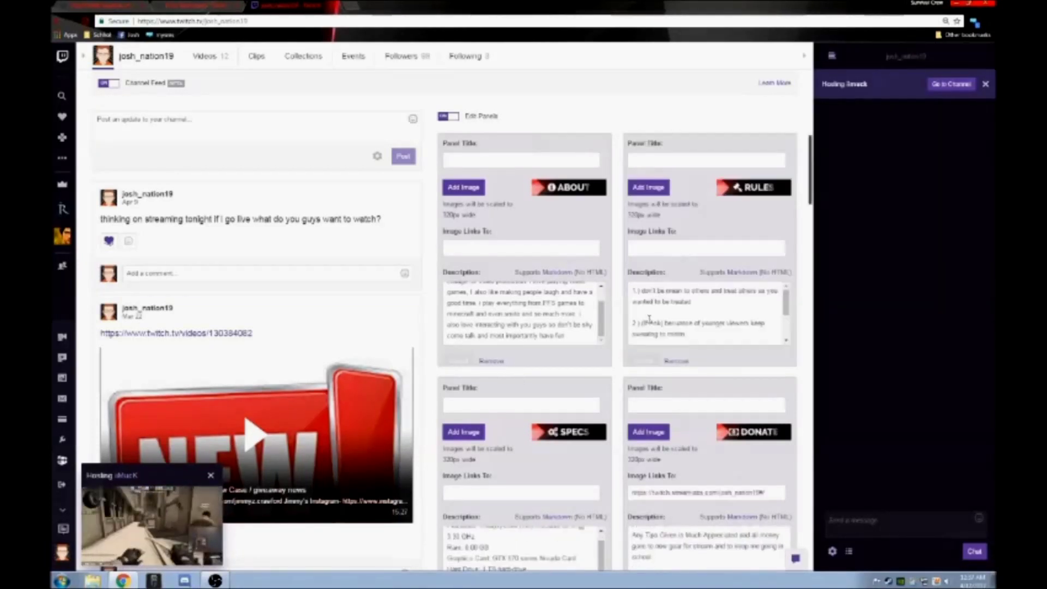
scroll(671, 357, down, 2)
click(677, 262)
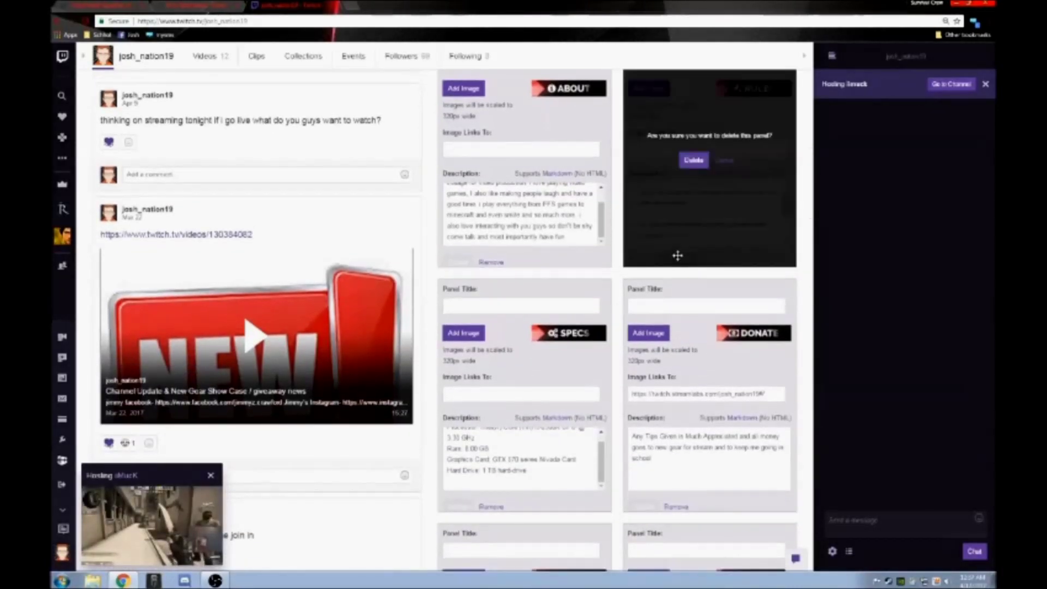
click(693, 161)
scroll(705, 214, up, 1)
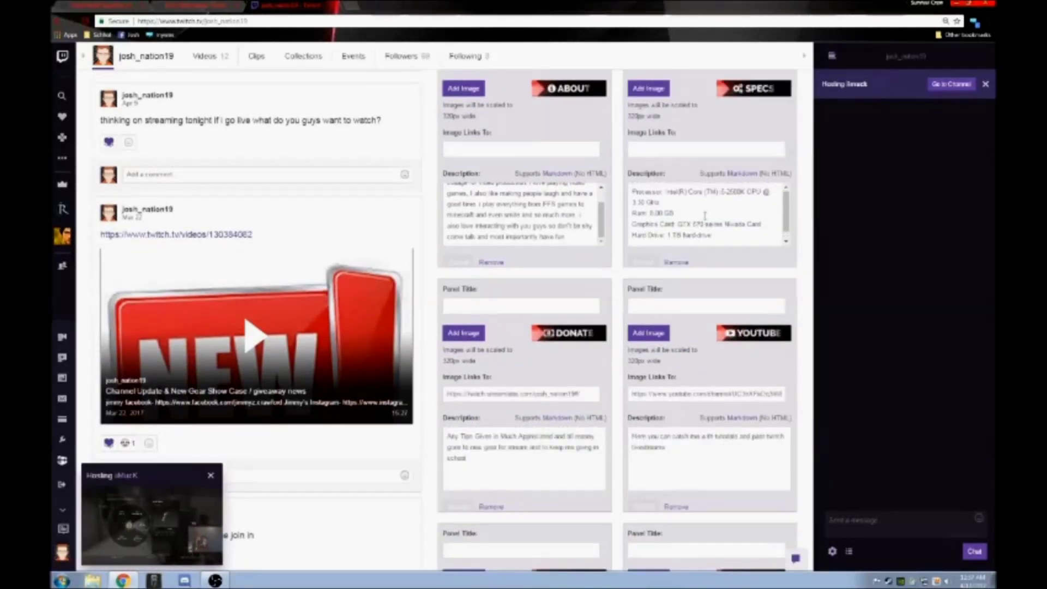
- Review the Twitter through Patreon panels down to the empty add-panel slot, then return to TwitchOverlay
scroll(619, 152, up, 3)
scroll(682, 256, down, 1)
scroll(730, 270, up, 1)
scroll(728, 229, down, 10)
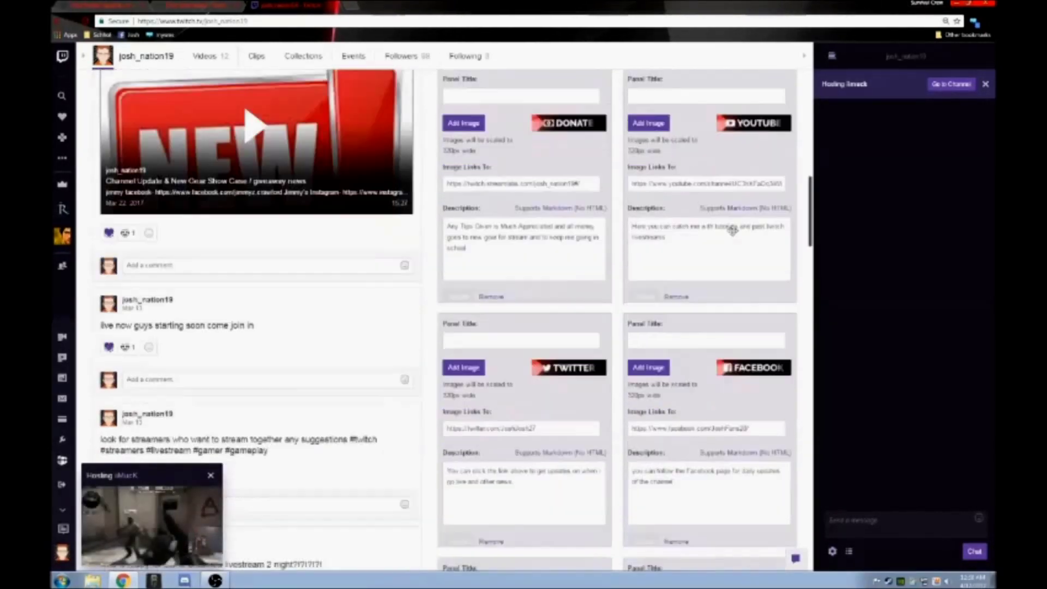
scroll(726, 232, up, 11)
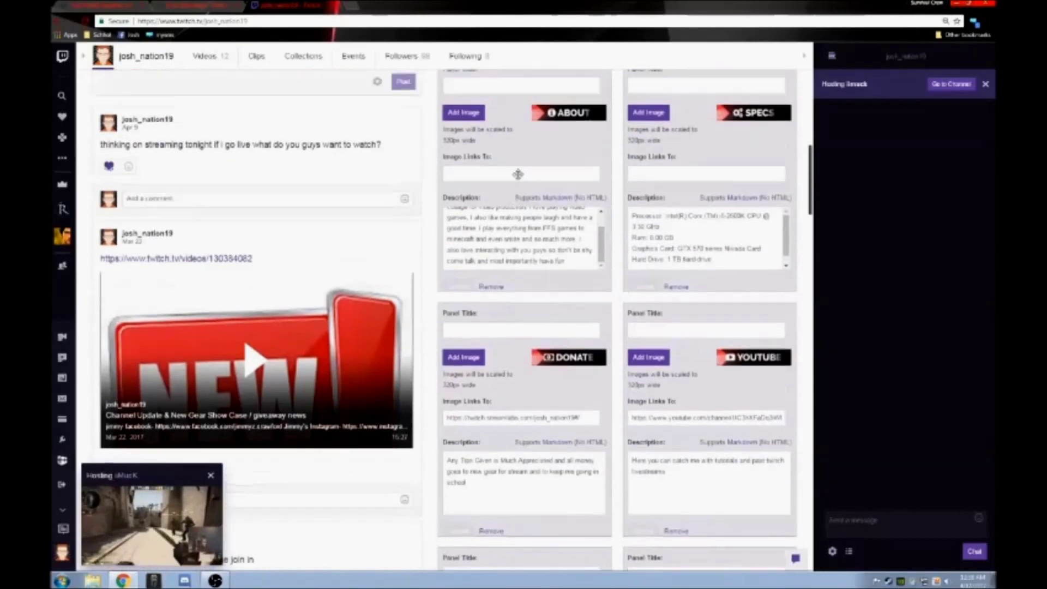
scroll(761, 296, down, 3)
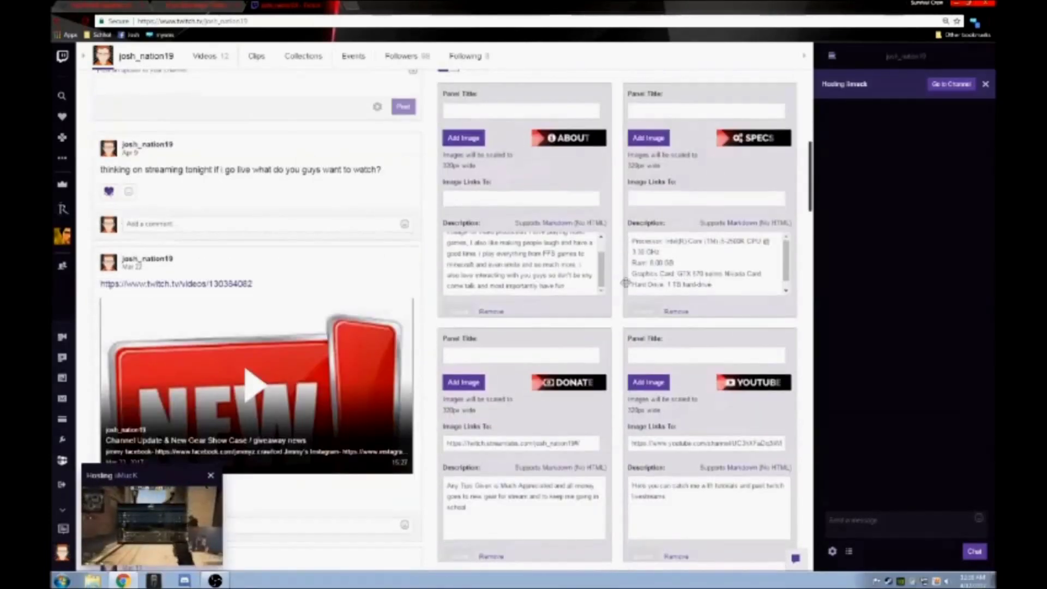
scroll(580, 468, down, 6)
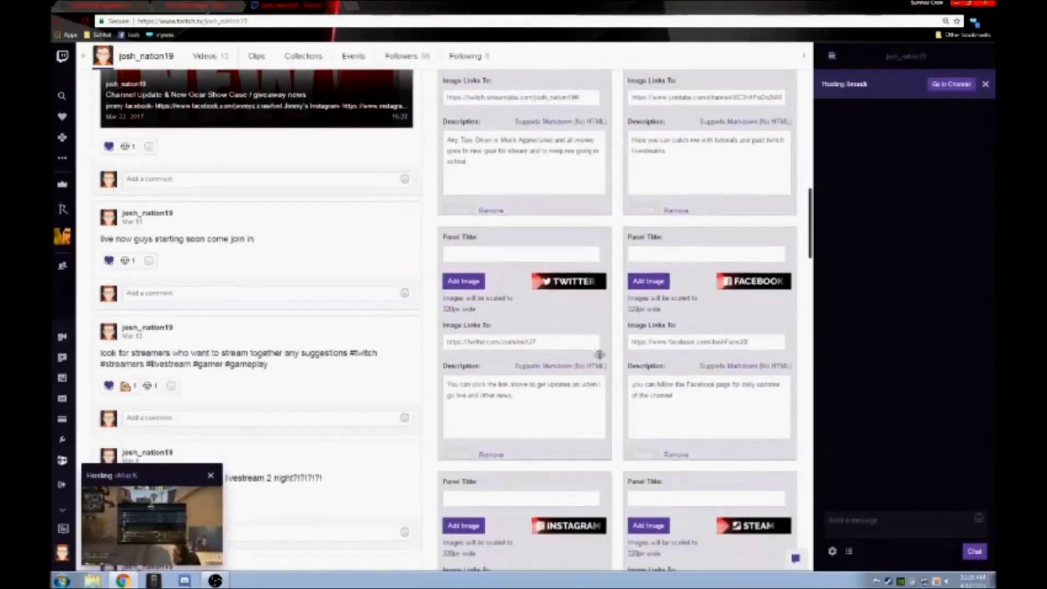
scroll(557, 512, down, 8)
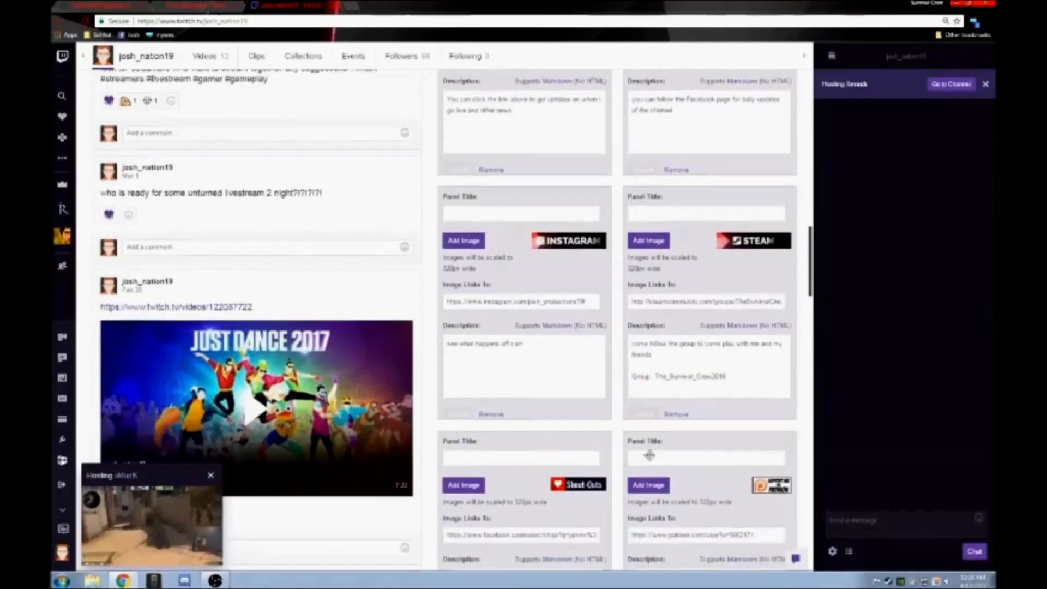
scroll(533, 409, down, 2)
scroll(607, 386, up, 15)
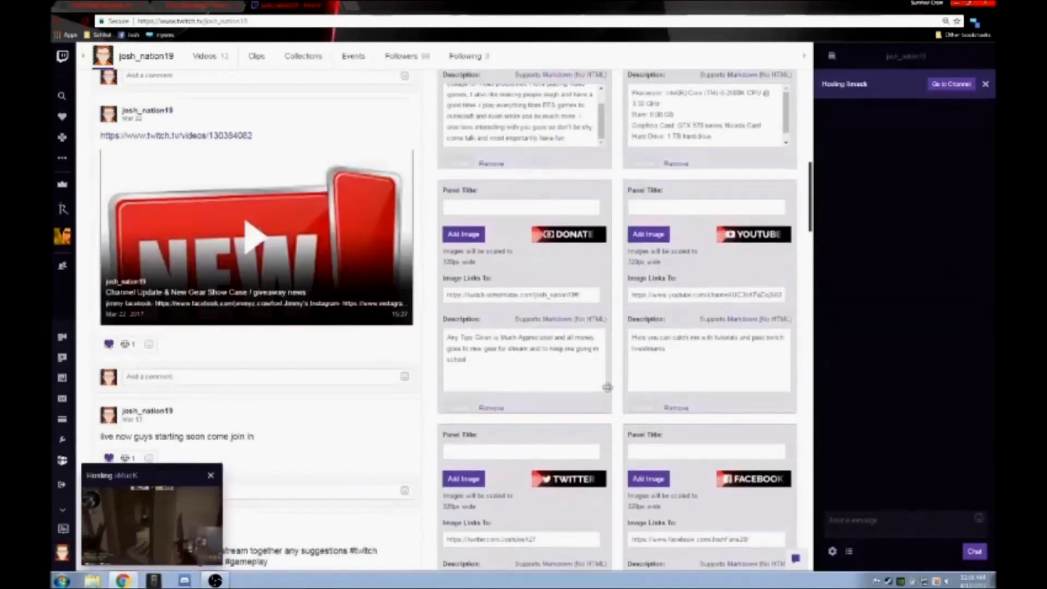
scroll(606, 386, up, 2)
scroll(559, 458, down, 16)
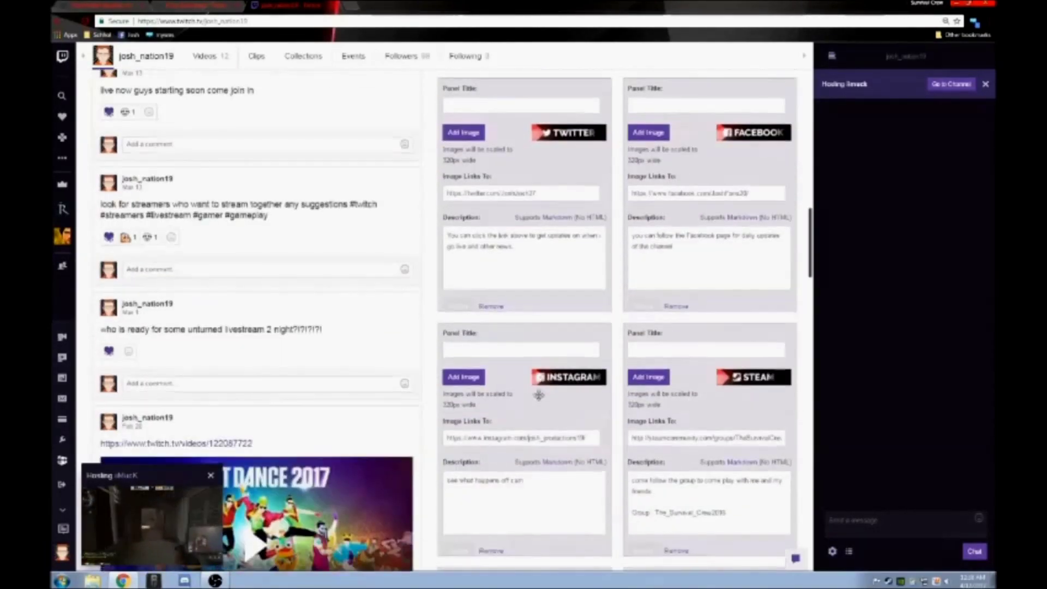
scroll(559, 458, down, 5)
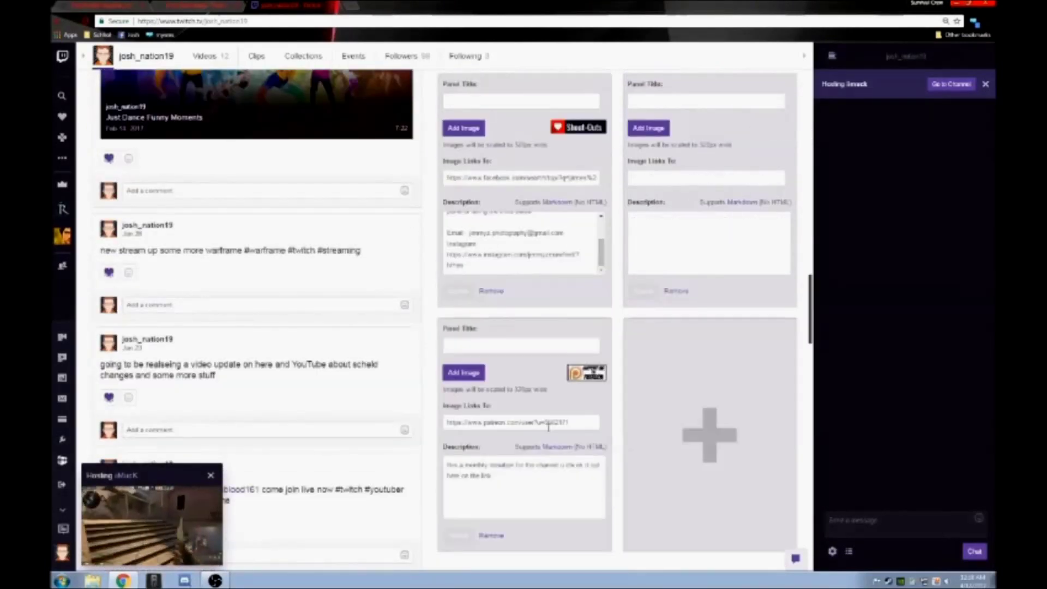
scroll(669, 201, up, 2)
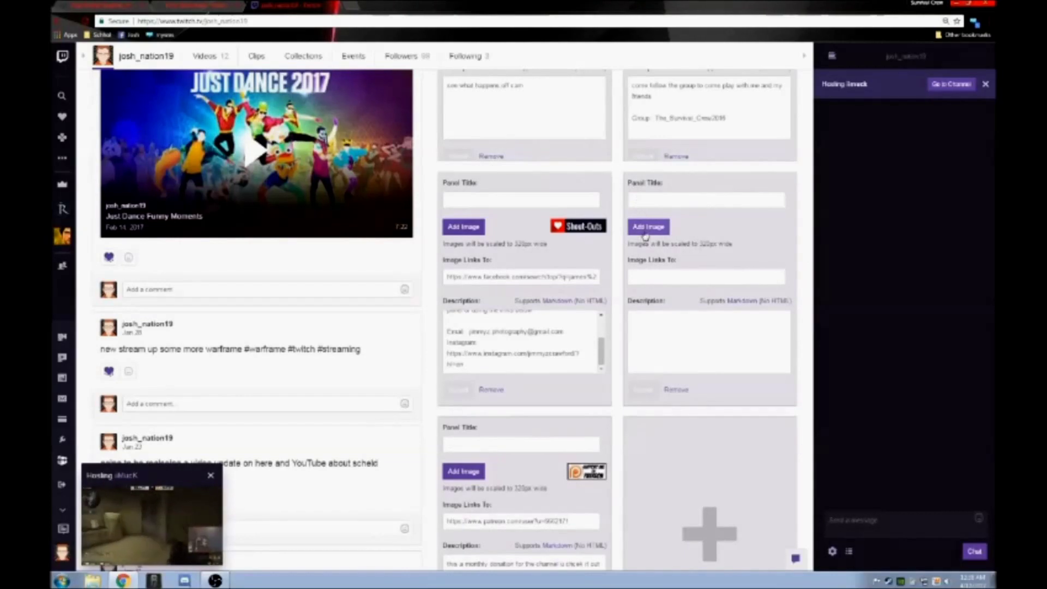
click(182, 2)
- Browse the TwitchOverlay Free Profile Graphics page
scroll(416, 245, down, 3)
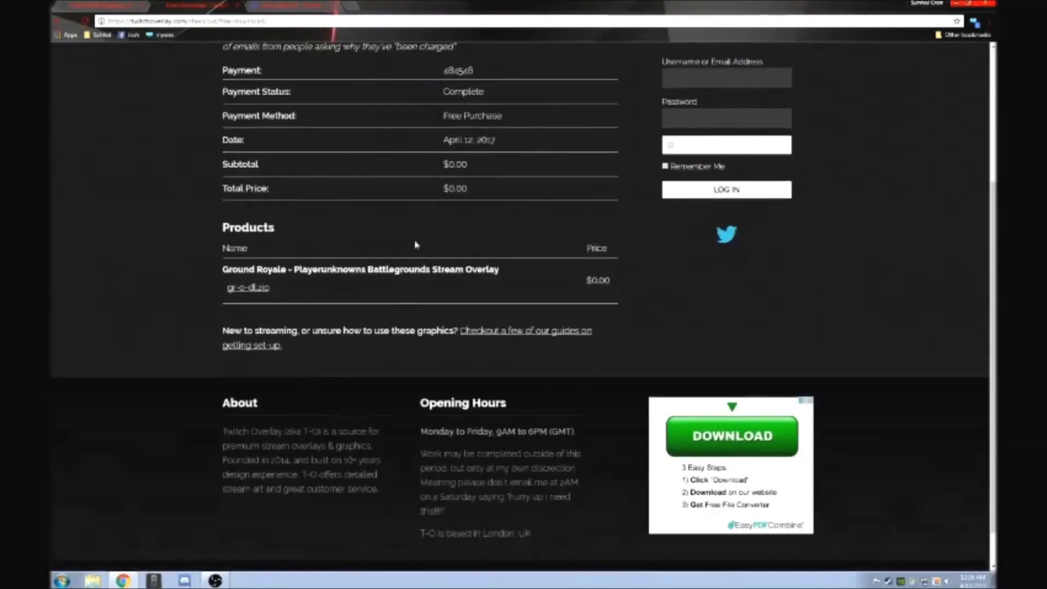
scroll(415, 245, up, 3)
click(83, 7)
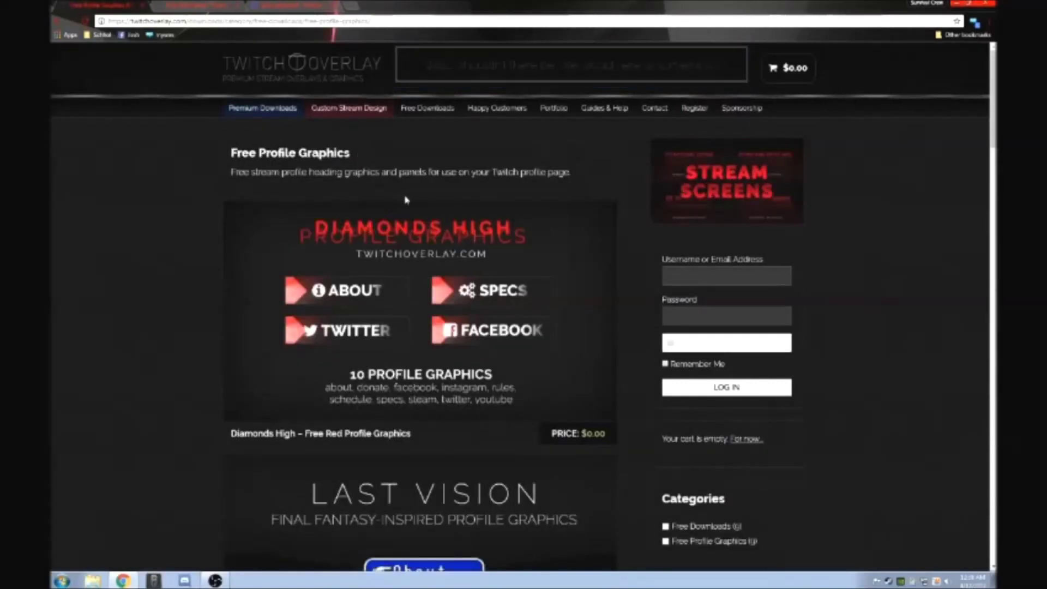
scroll(406, 199, down, 5)
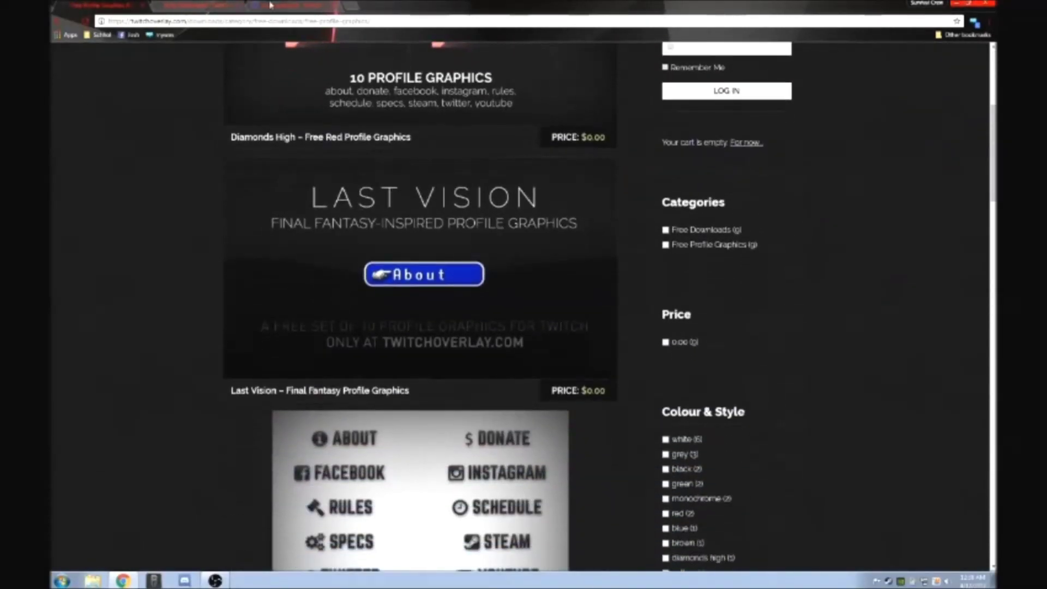
- Search Google for 'nerd or die' in a new tab
click(354, 7)
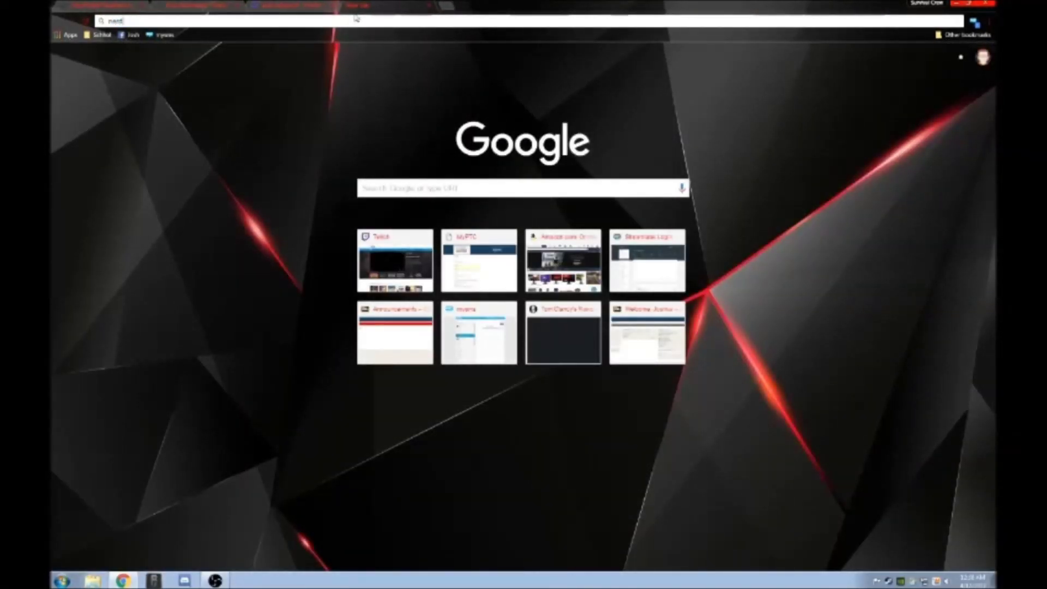
text(nerd or d)
key(Return)
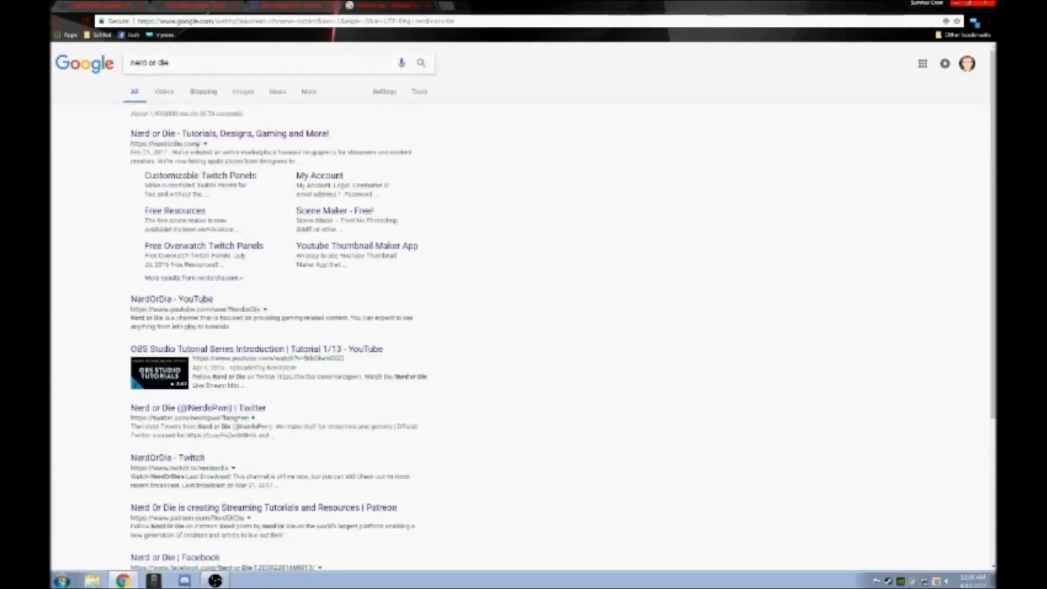
- Open Nerd or Die's Customizable Twitch Panels page and scroll through its graphic makers
click(191, 176)
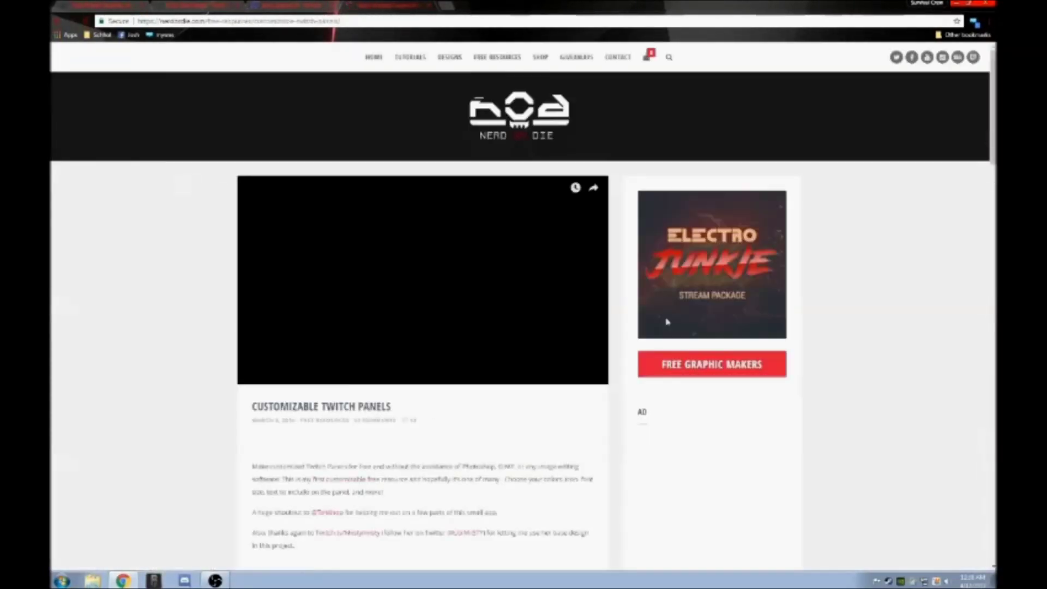
scroll(700, 274, down, 2)
scroll(544, 346, down, 1)
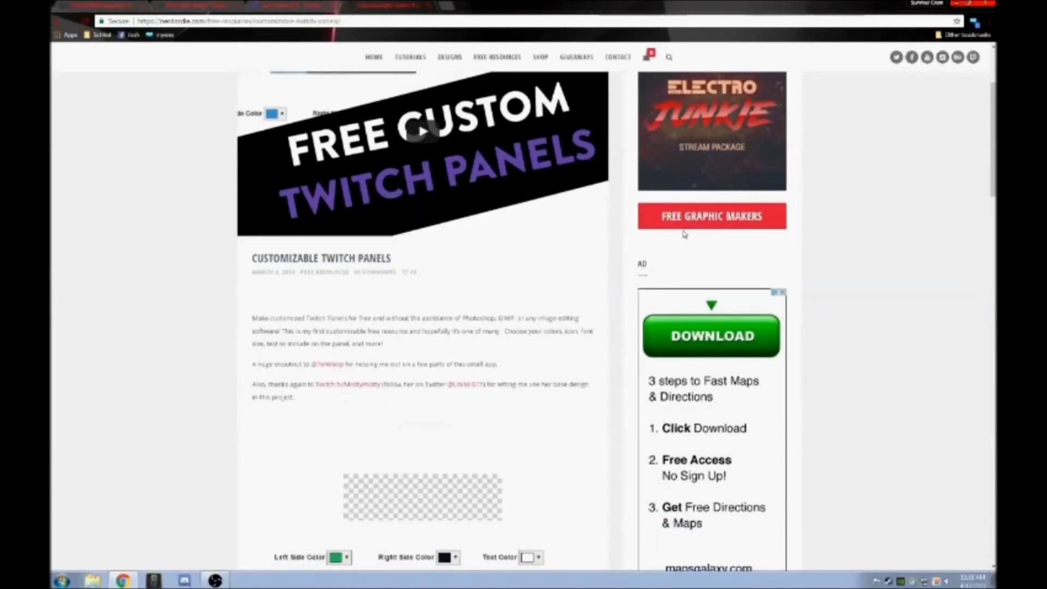
scroll(406, 371, down, 4)
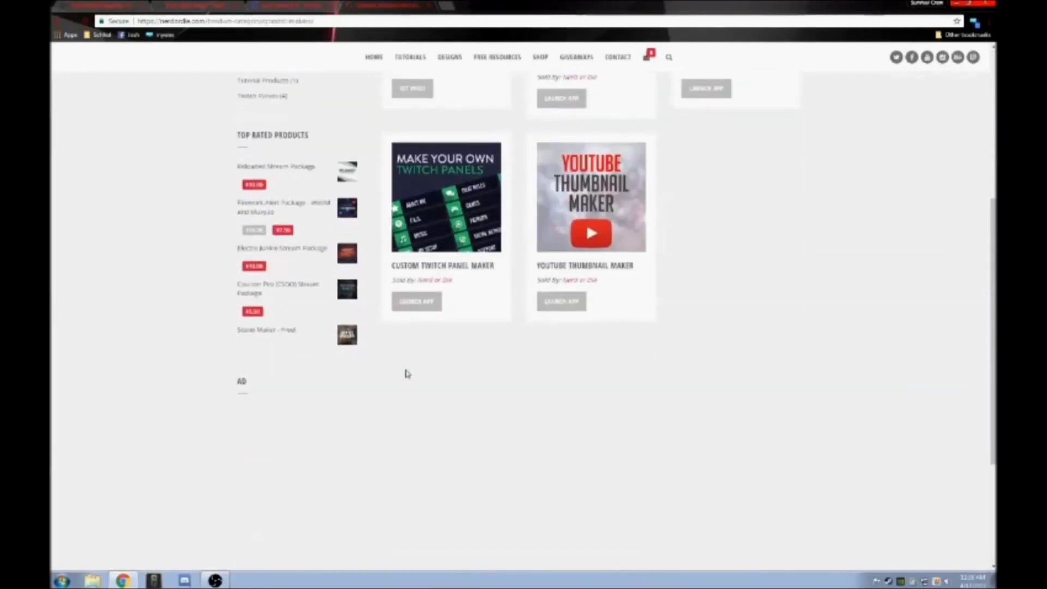
scroll(405, 372, up, 4)
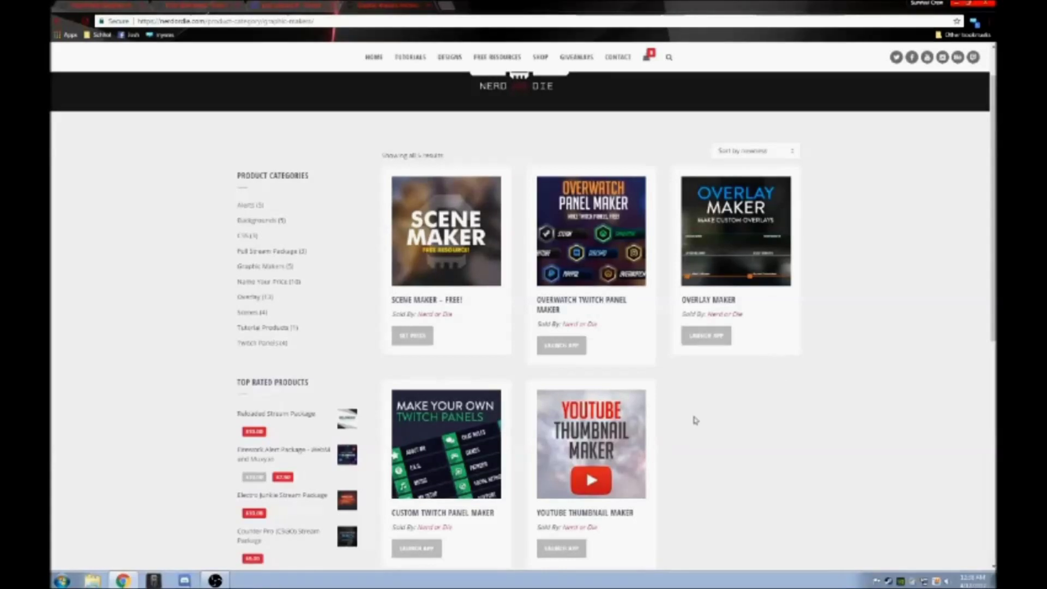
- Launch the Custom Twitch Panel Maker and try its left and right side colour choices
click(429, 550)
scroll(435, 425, down, 8)
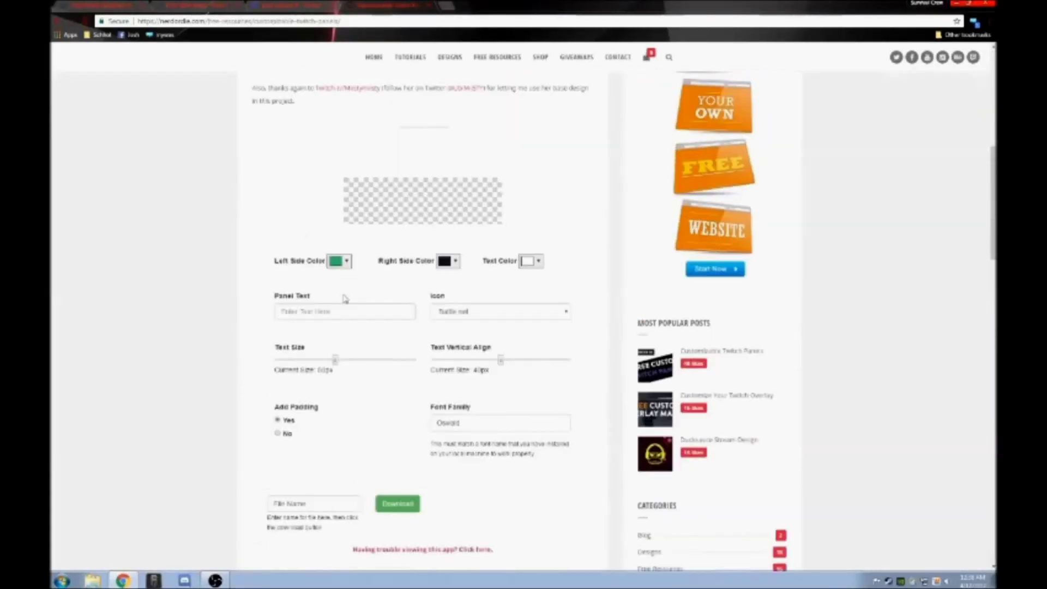
click(339, 261)
click(339, 262)
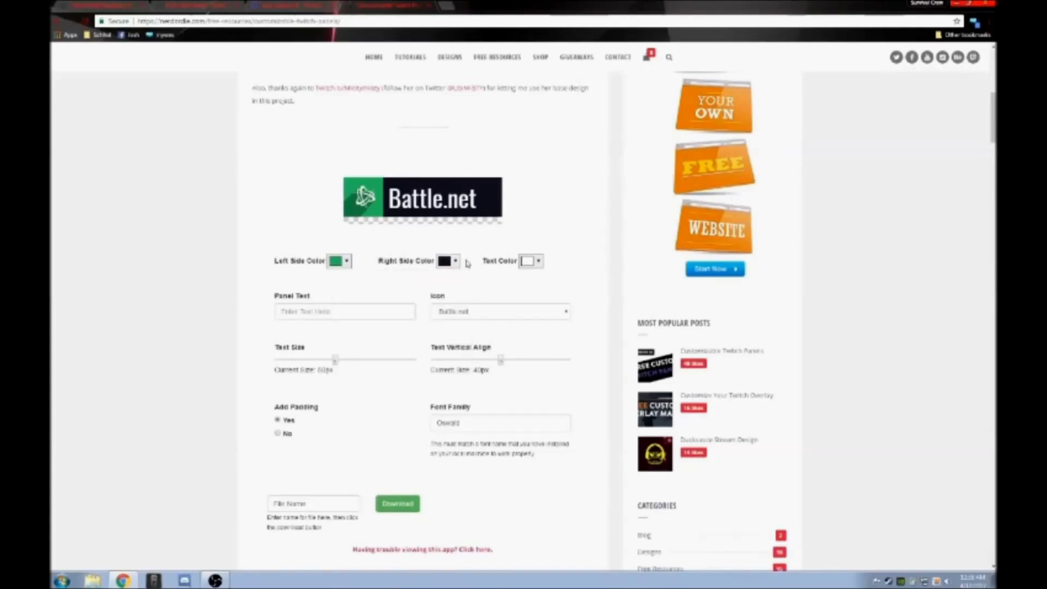
click(445, 261)
scroll(502, 277, down, 2)
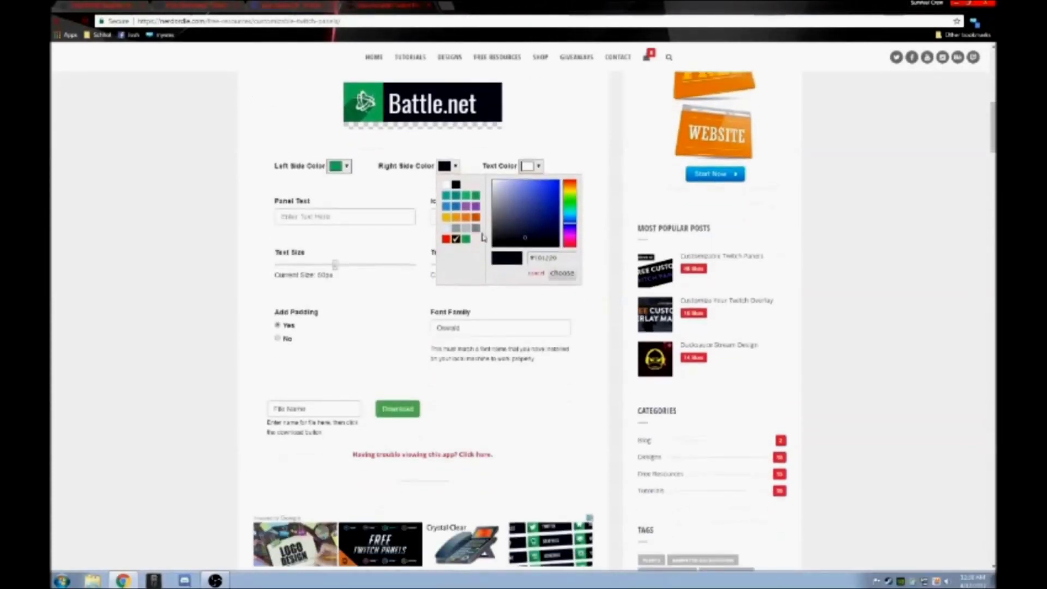
click(520, 243)
- Try the Computer, Mouse and other icons for the panel
click(510, 212)
click(473, 243)
click(475, 214)
click(495, 224)
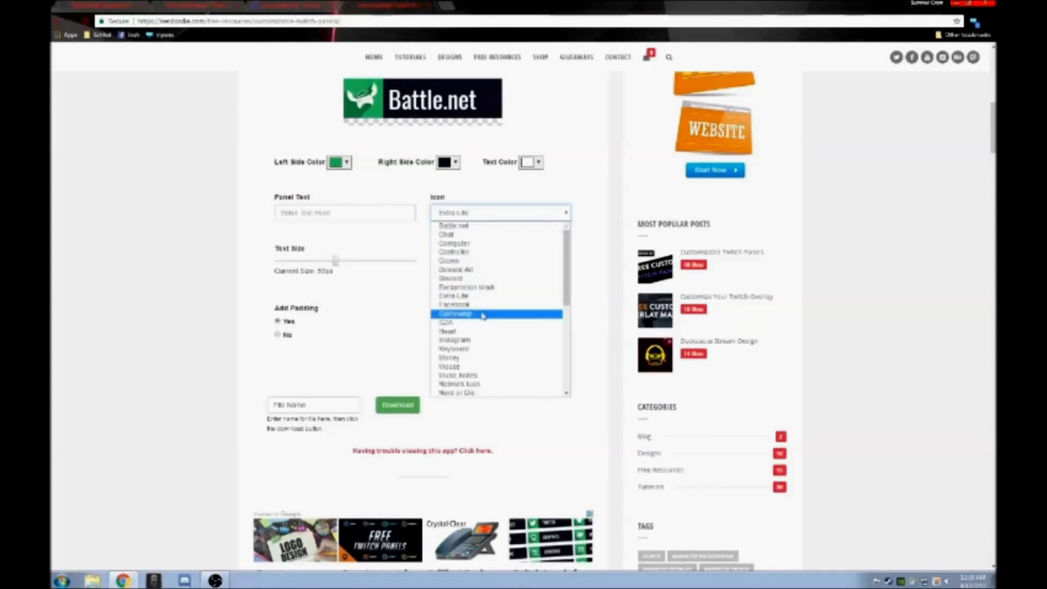
click(482, 310)
click(484, 222)
click(468, 337)
click(472, 212)
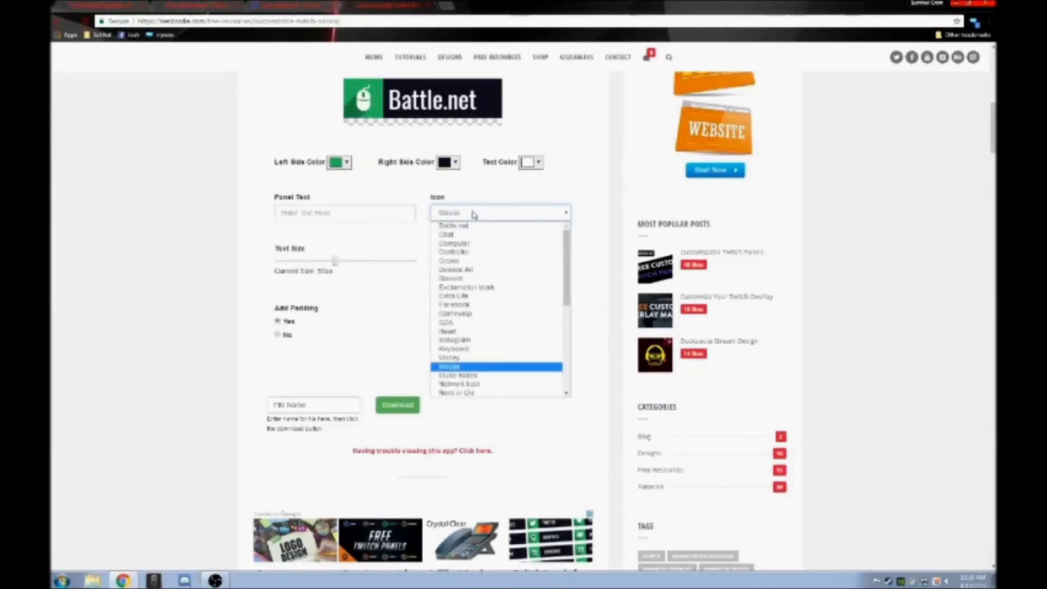
- Scroll through the panel maker's remaining options and focus the font family field
scroll(470, 239, up, 10)
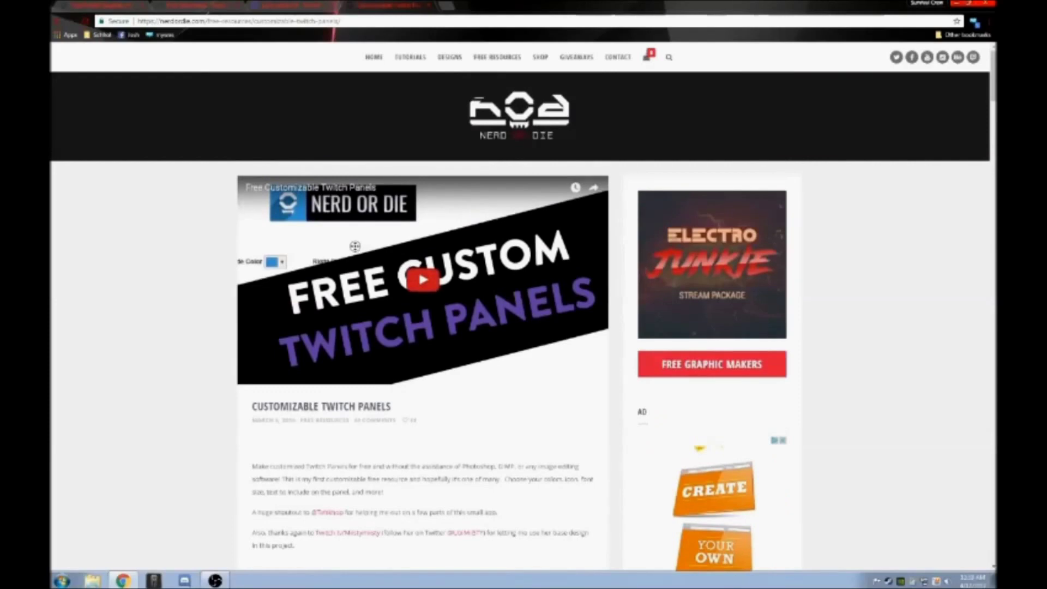
scroll(355, 246, down, 20)
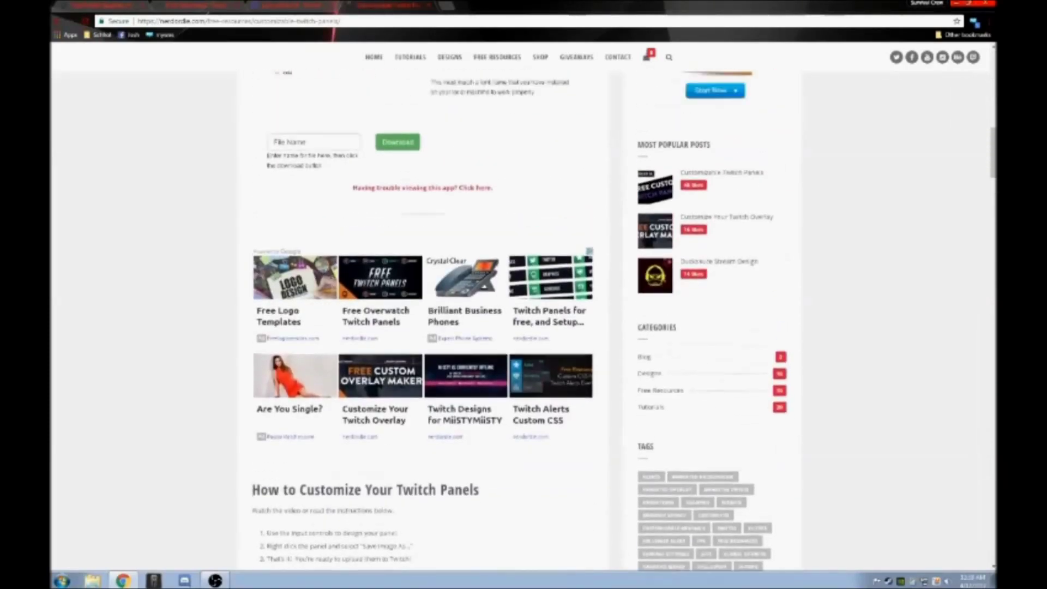
scroll(339, 264, up, 10)
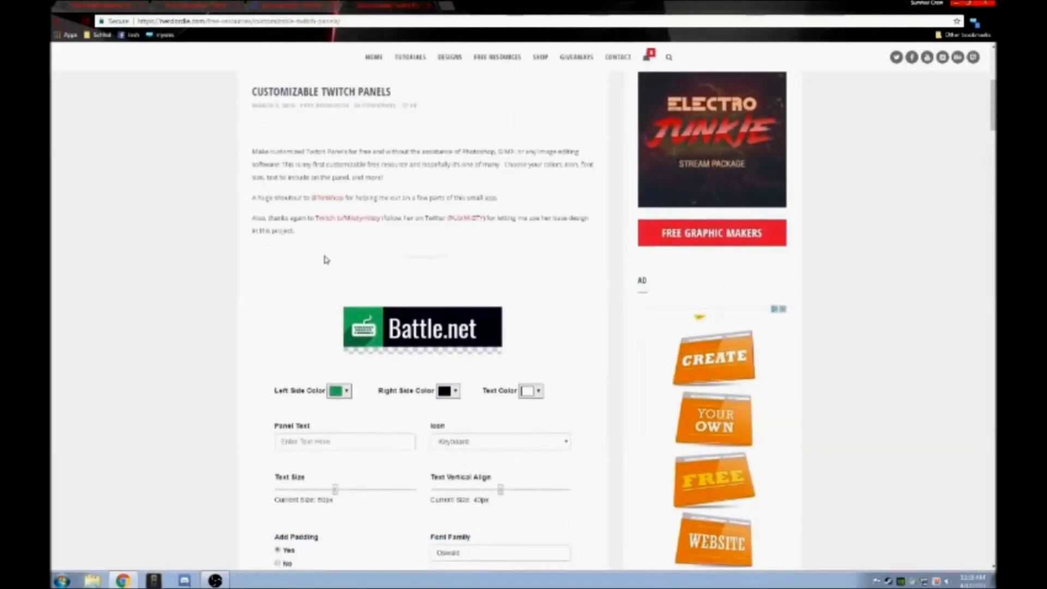
scroll(301, 284, down, 2)
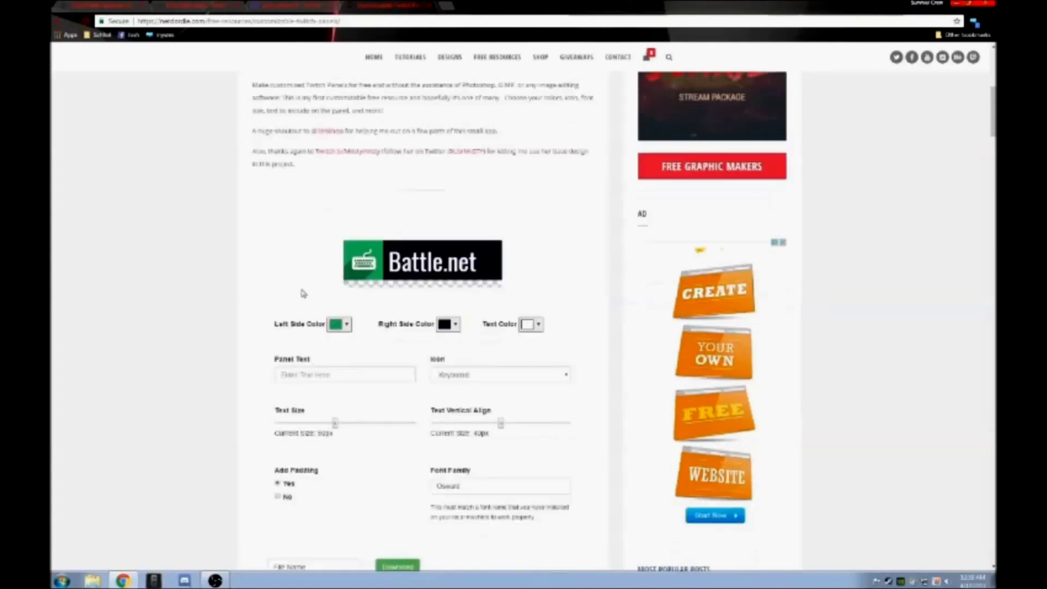
scroll(304, 289, down, 3)
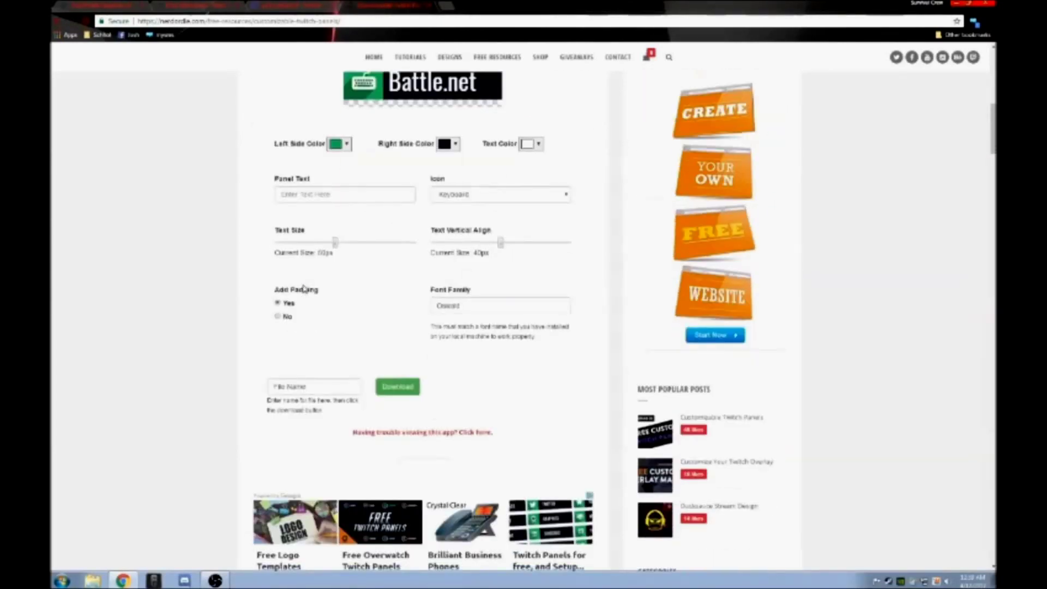
click(480, 306)
scroll(289, 344, down, 1)
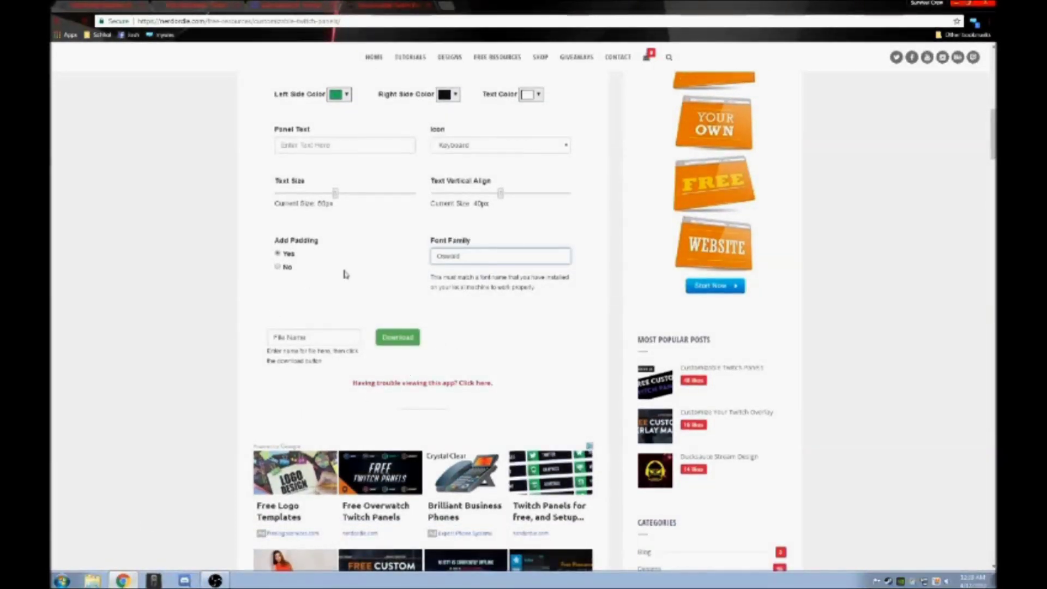
scroll(578, 251, up, 15)
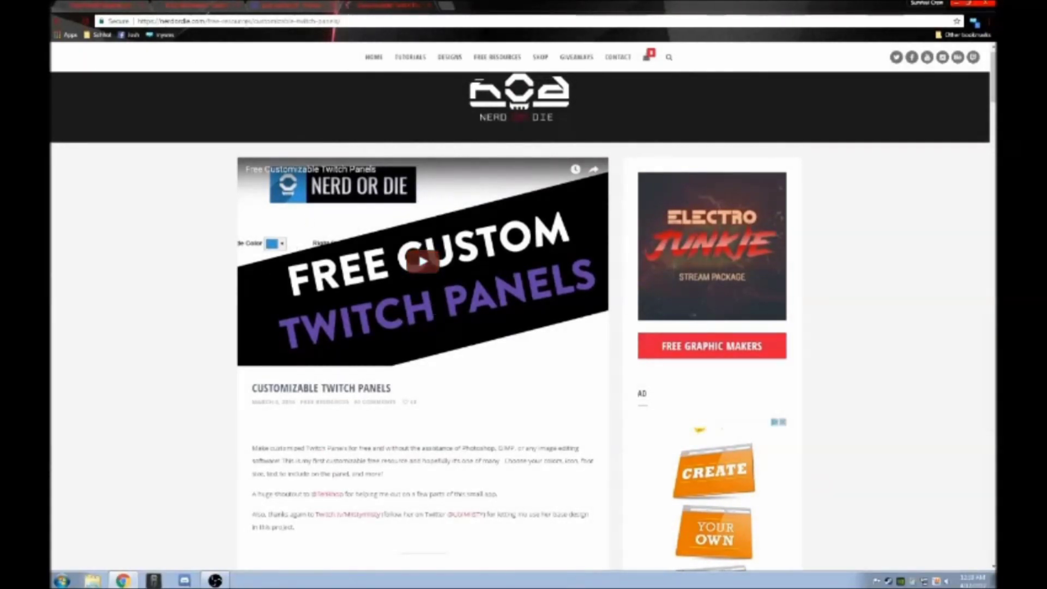
- Copy the panel maker page's address and switch to the TwitchOverlay download tab
right_click(207, 18)
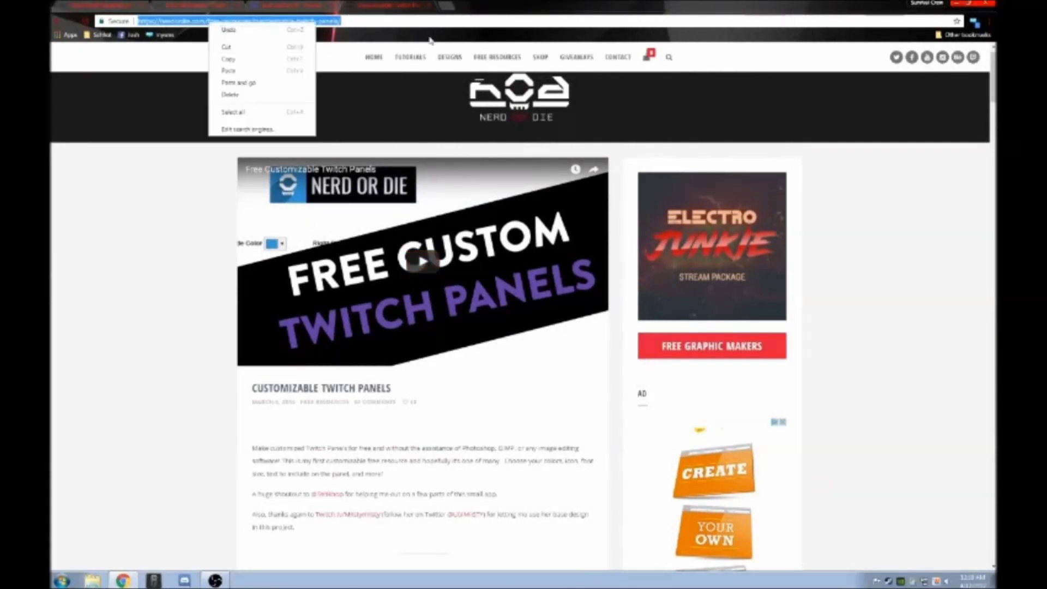
click(517, 8)
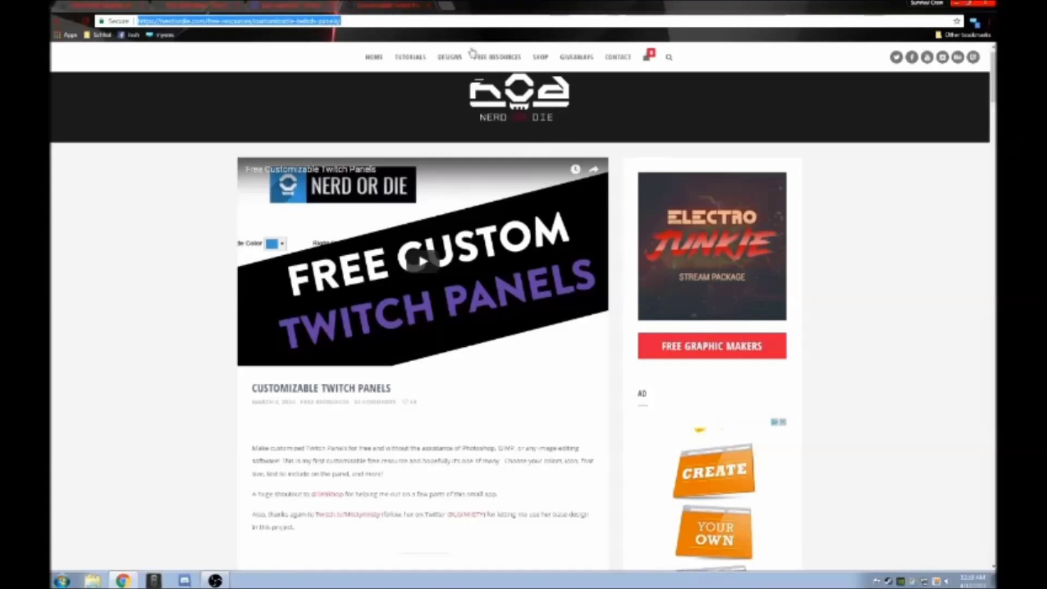
click(191, 5)
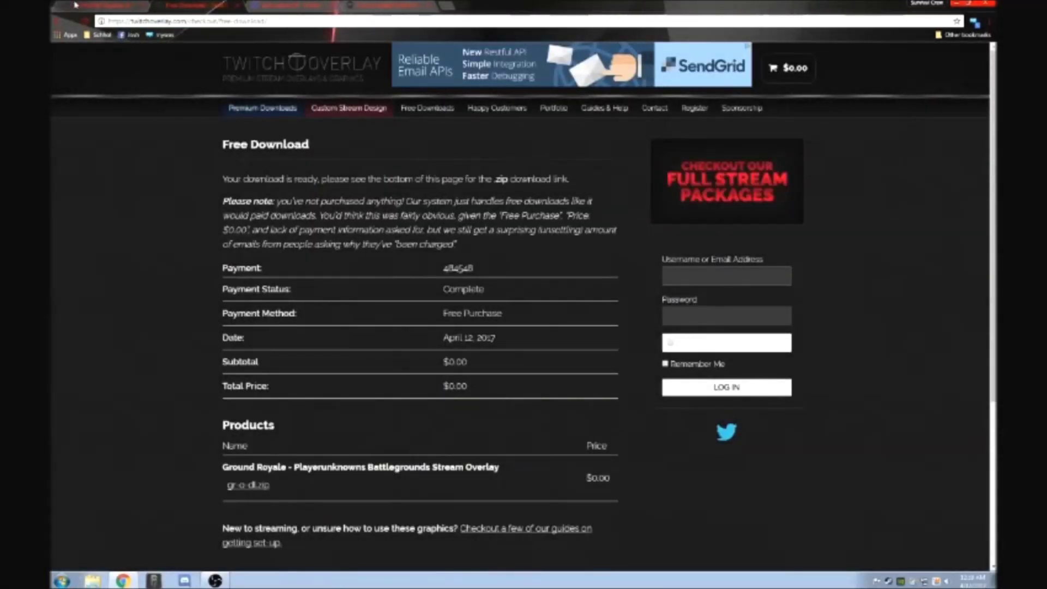
- Scroll through the TwitchOverlay Free Profile Graphics packs, then return to the Twitch panel editor
key(ctrl+shift+Tab)
scroll(409, 195, up, 3)
scroll(409, 194, up, 2)
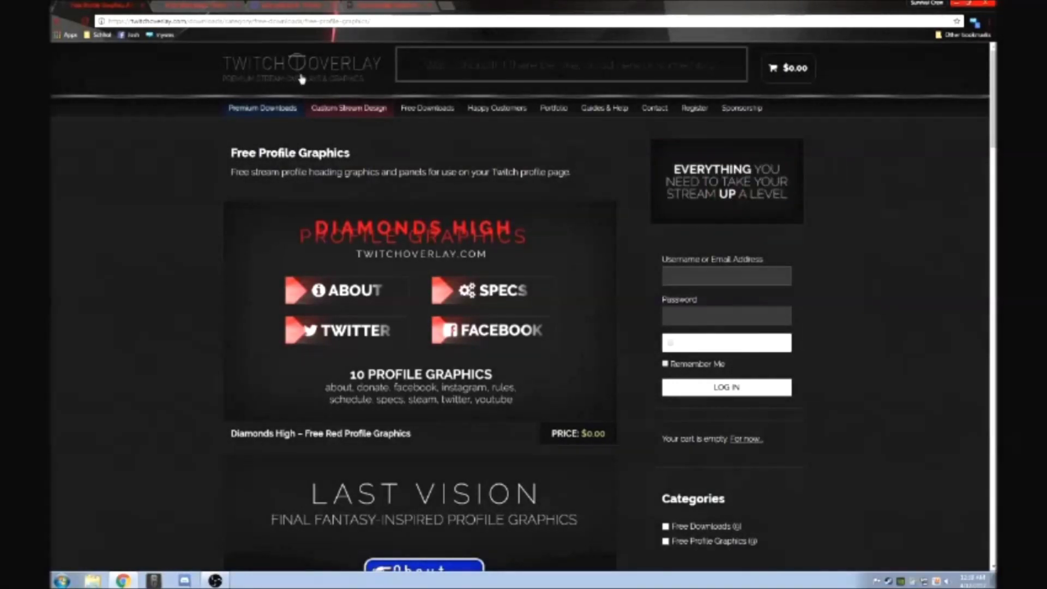
scroll(317, 126, down, 13)
scroll(329, 166, up, 2)
scroll(417, 371, down, 7)
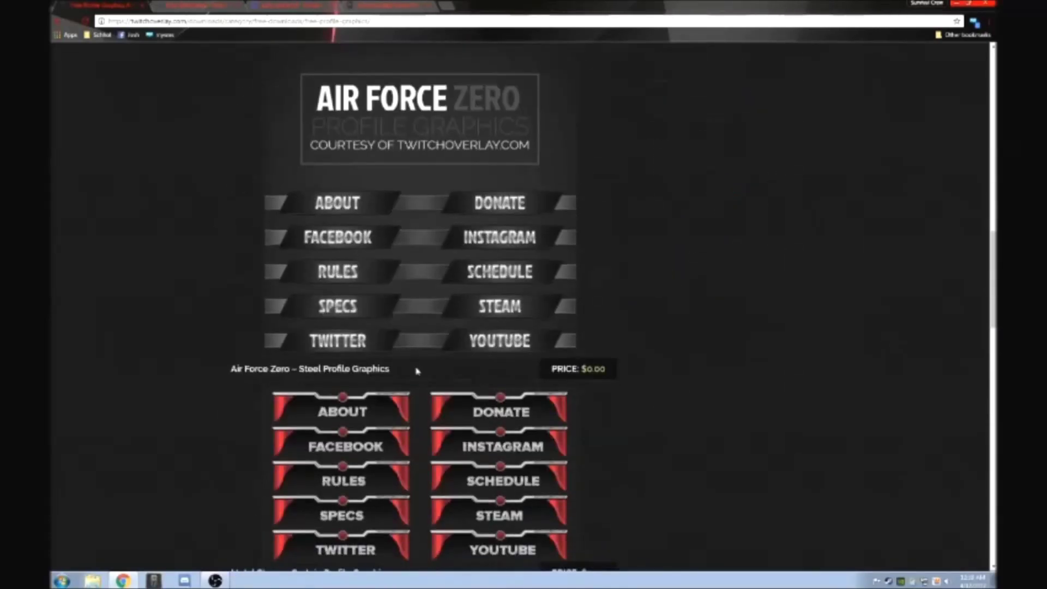
scroll(382, 360, down, 5)
scroll(532, 338, up, 8)
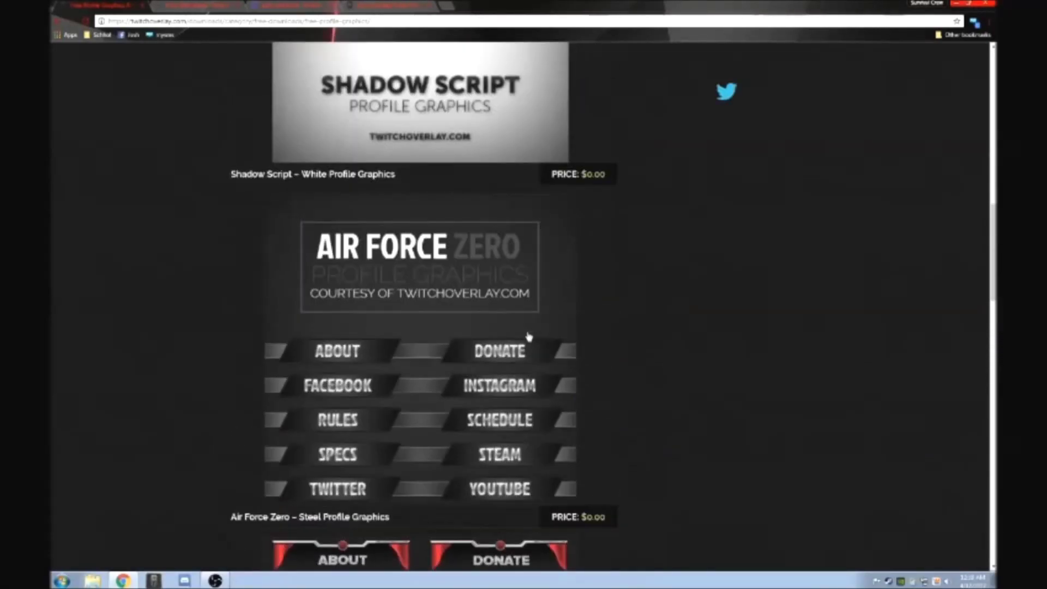
scroll(529, 336, up, 12)
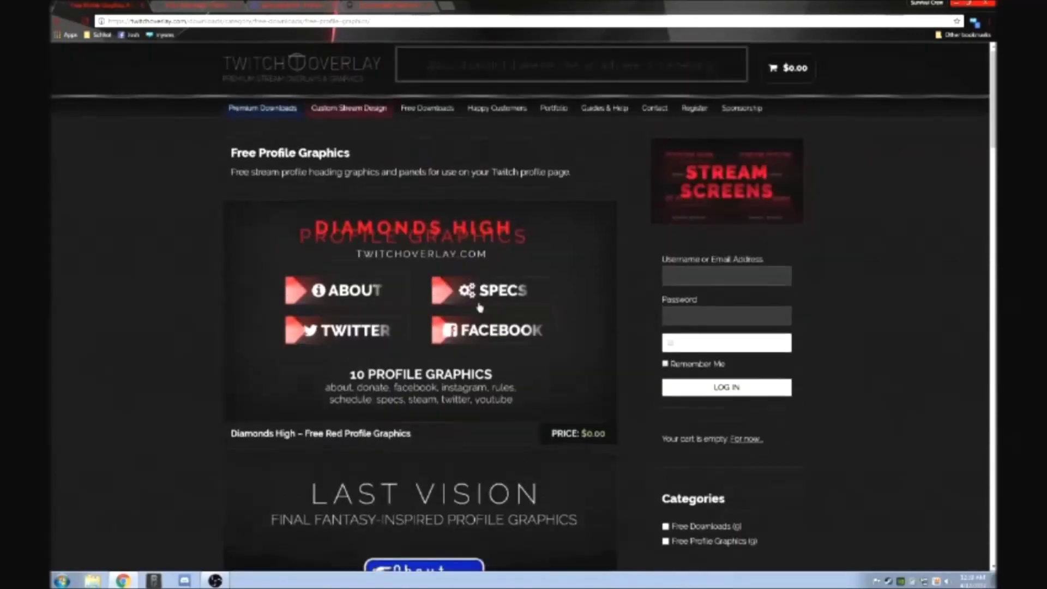
scroll(411, 285, down, 20)
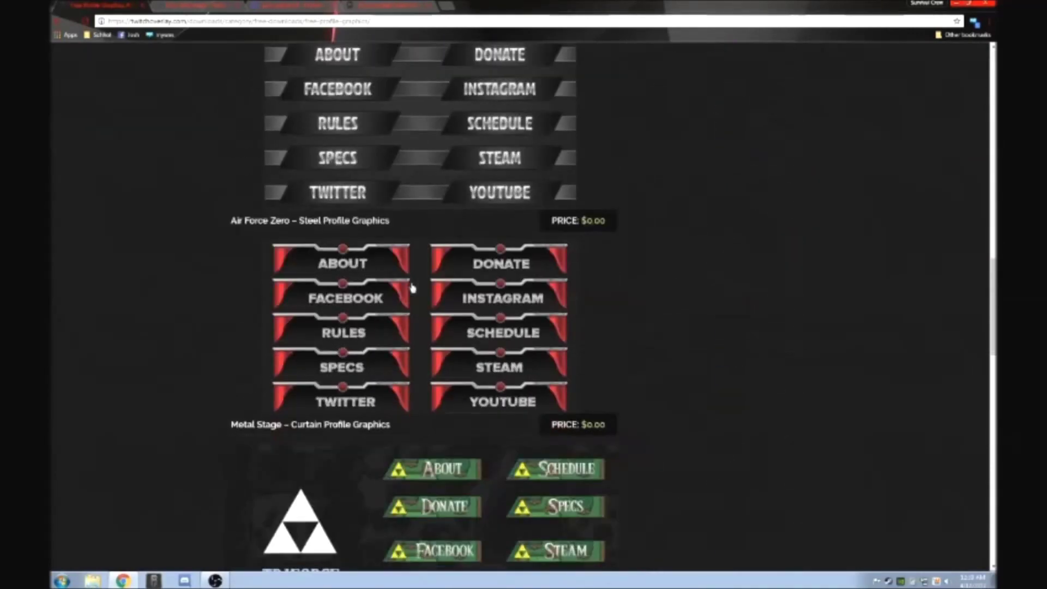
scroll(412, 288, down, 10)
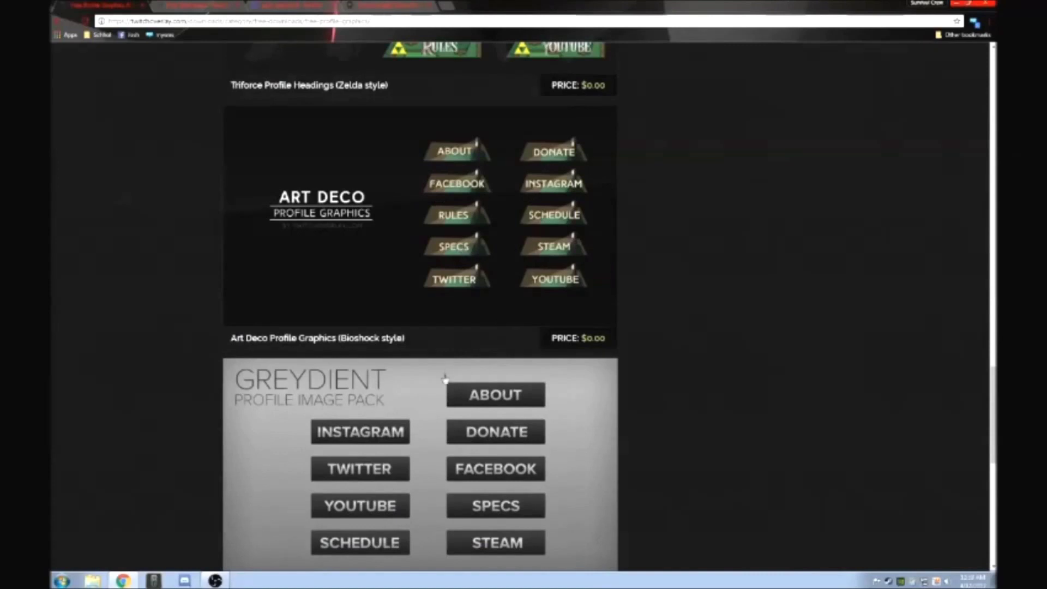
scroll(446, 375, down, 4)
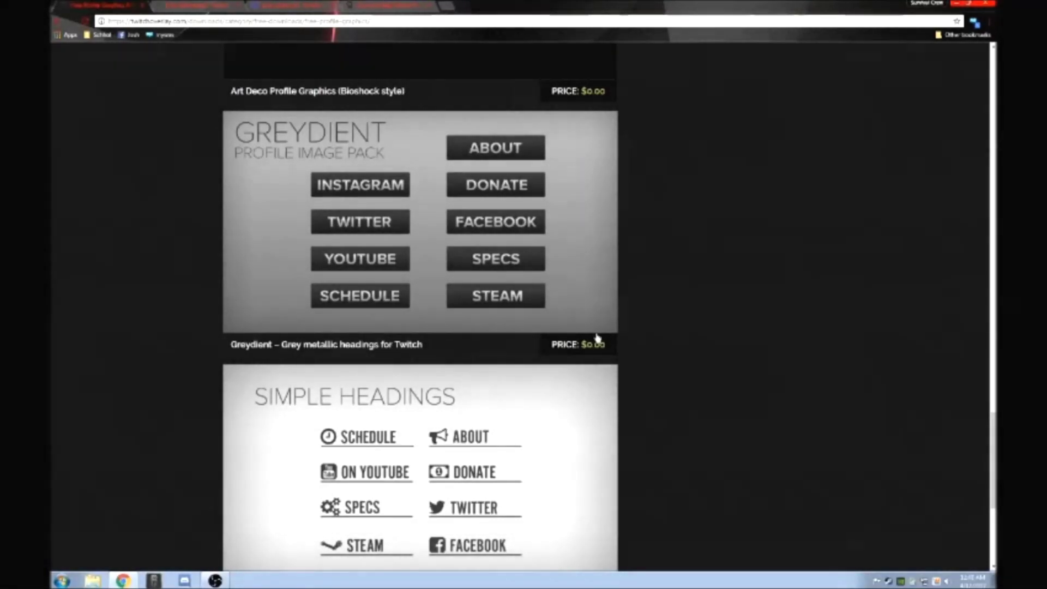
scroll(597, 338, up, 20)
scroll(603, 365, up, 10)
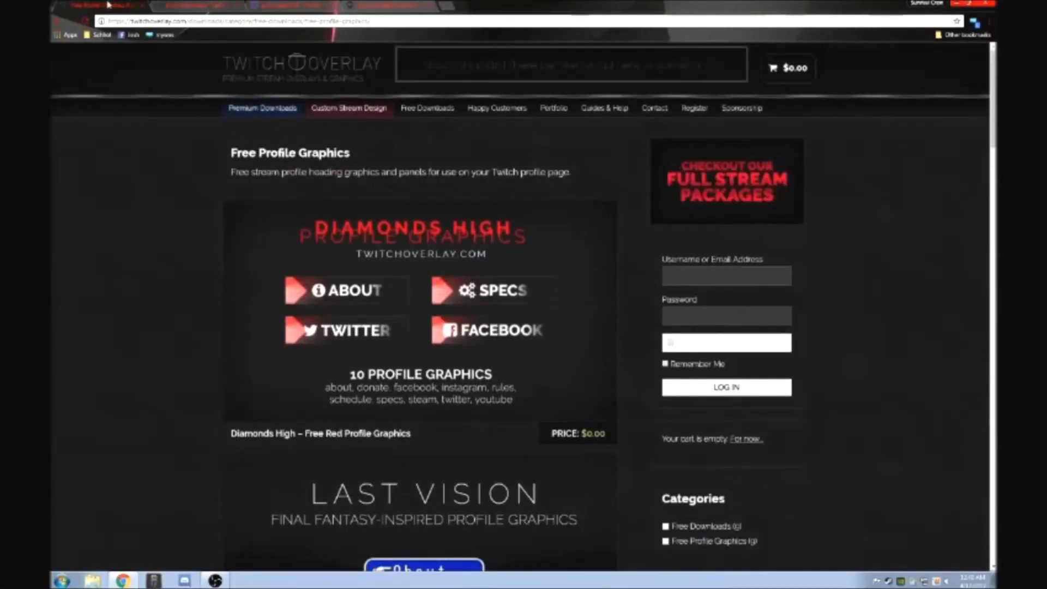
click(286, 5)
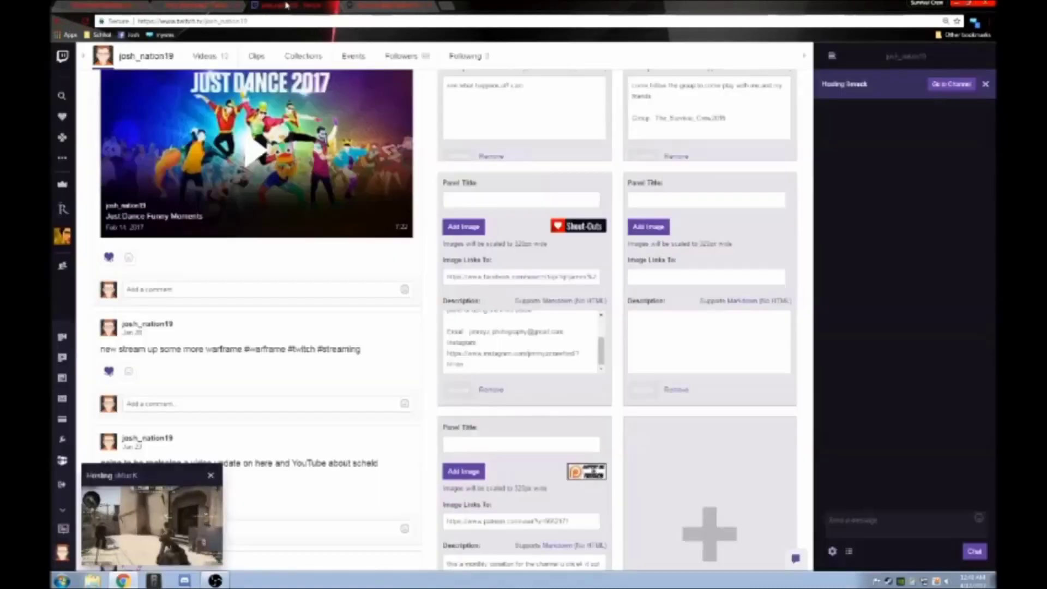
- Close the hosted stream mini-player and fill the empty panel with the pg_schedule image
scroll(545, 215, up, 5)
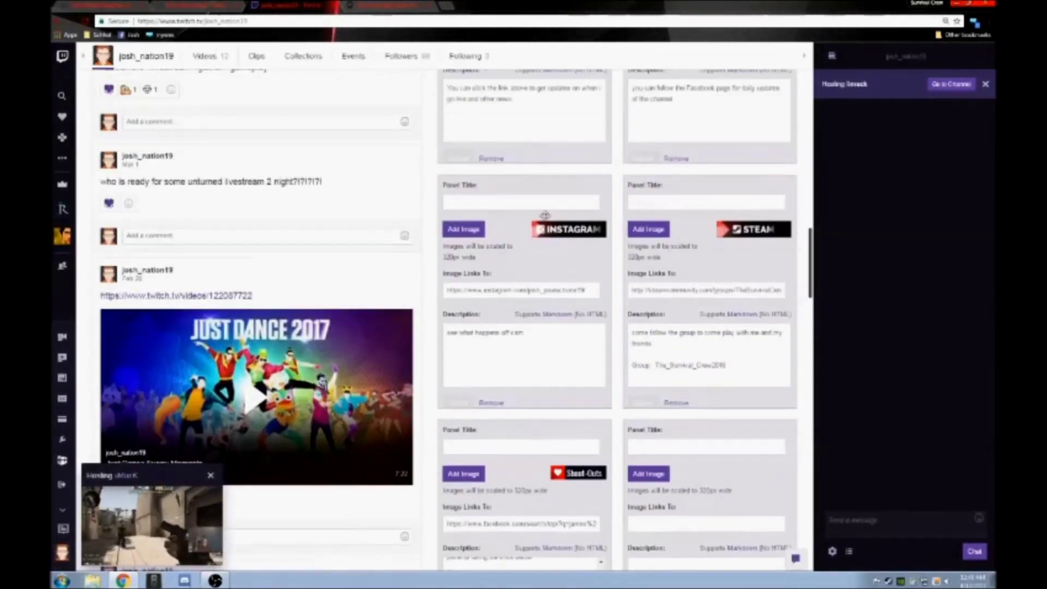
scroll(545, 215, down, 2)
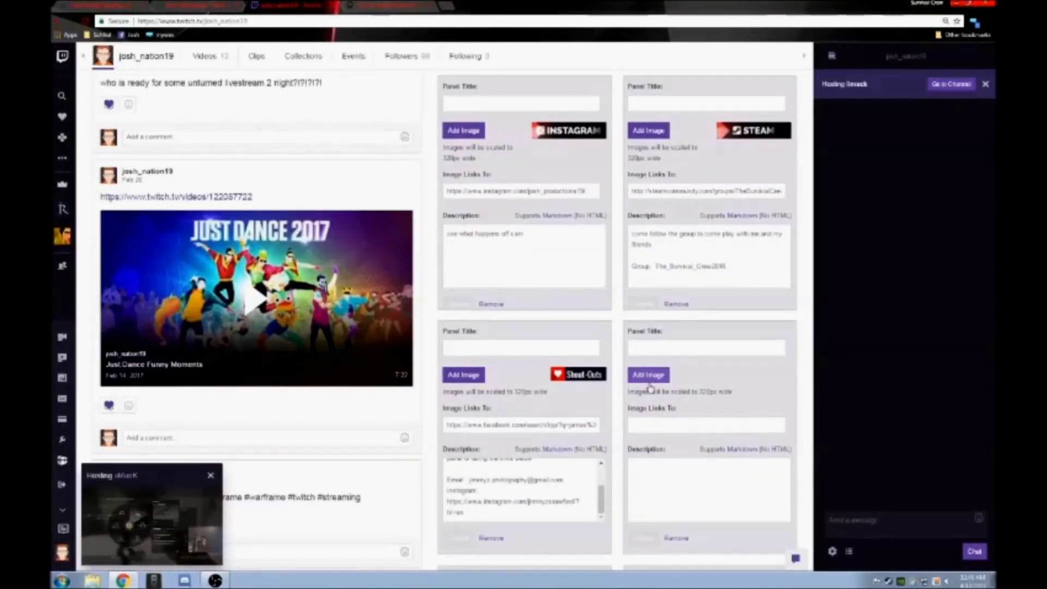
click(210, 476)
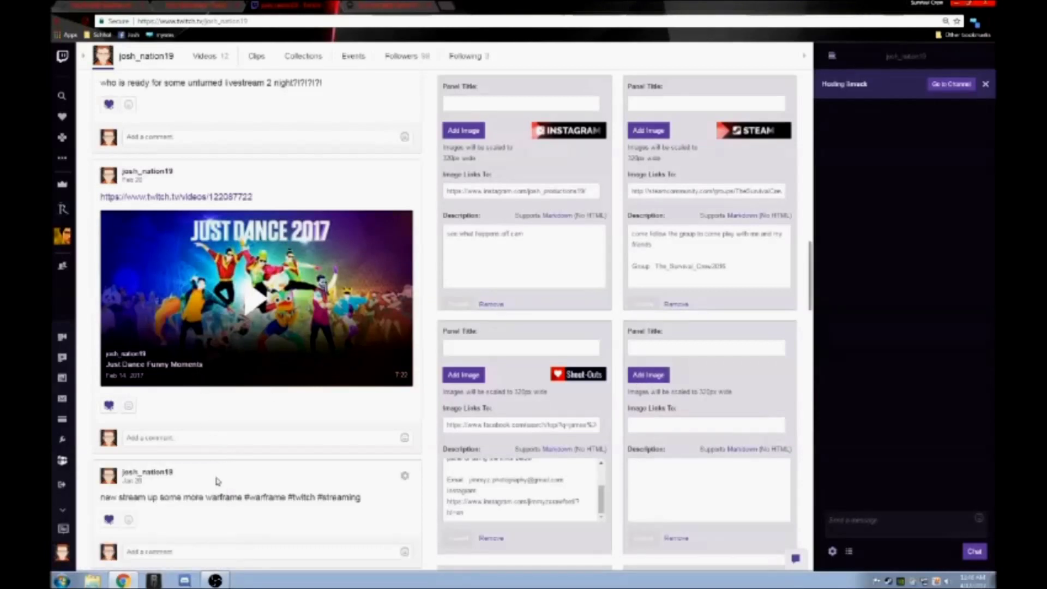
click(649, 375)
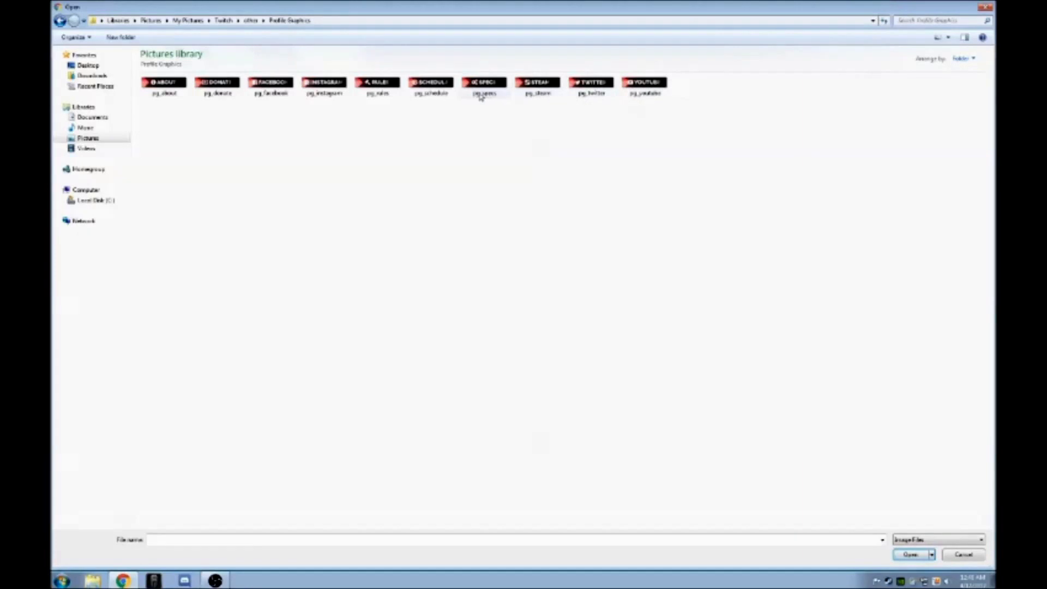
double_click(430, 97)
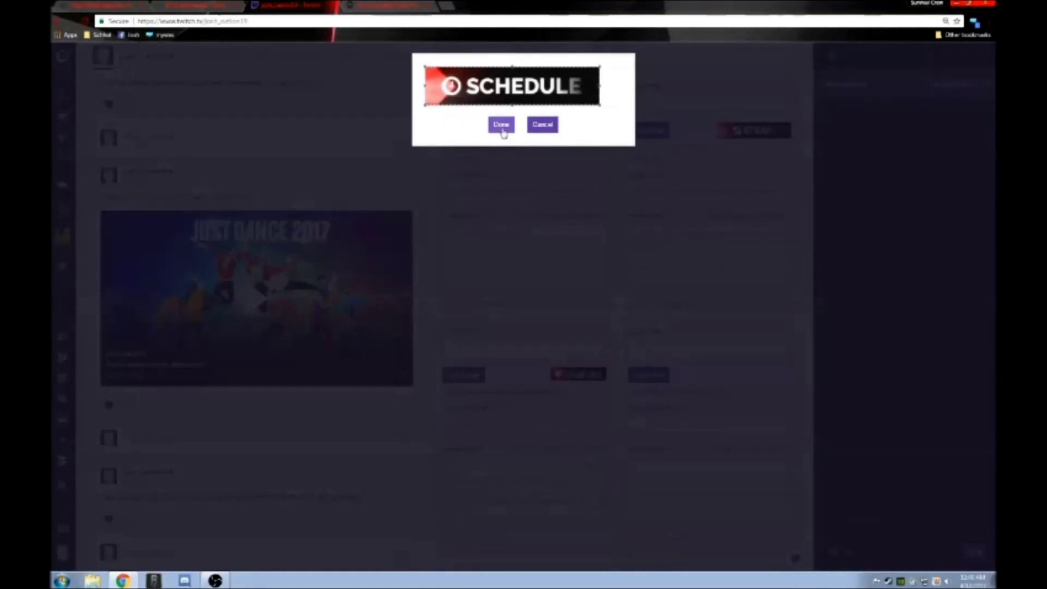
click(502, 126)
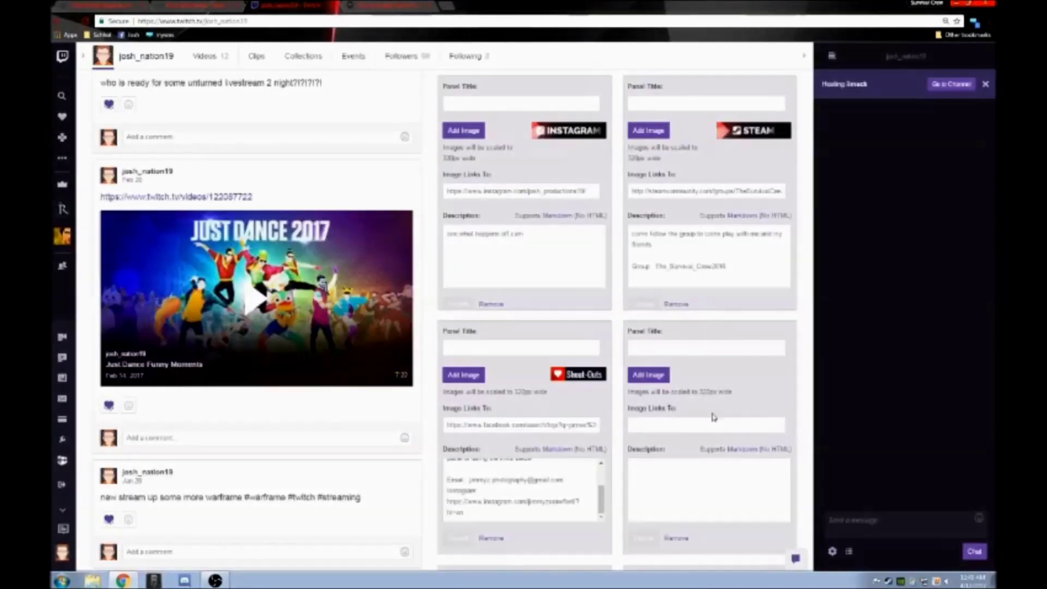
scroll(709, 410, down, 3)
scroll(708, 409, down, 4)
scroll(696, 391, up, 5)
- Add weekly stream times, e.g. Monday 6:00 pm to 2:00 am and Tuesday off, to the Schedule panel description and submit
click(681, 336)
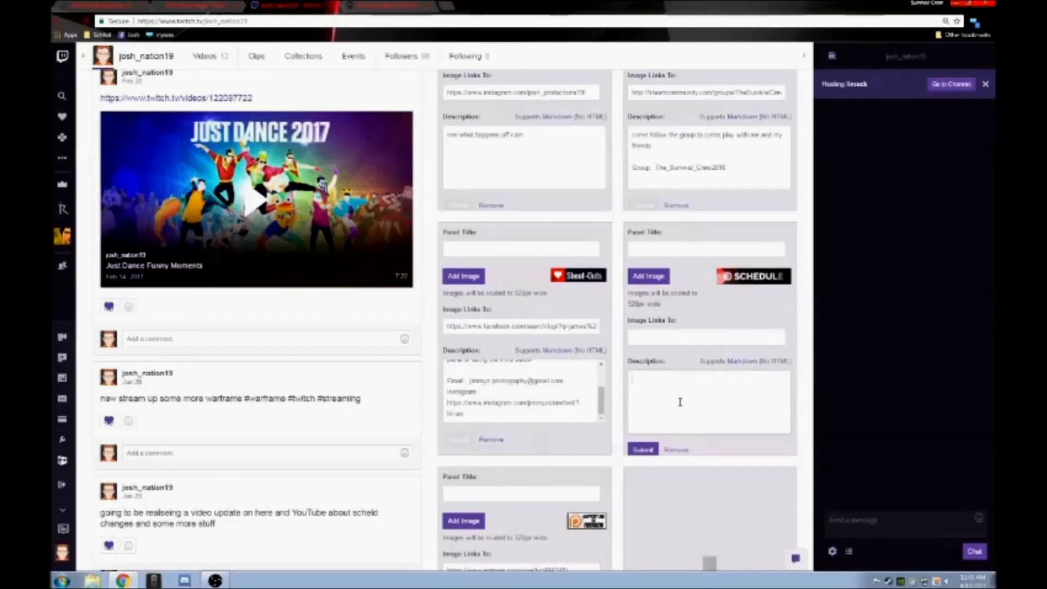
text(nday - 6:00 pm To 2:00 am)
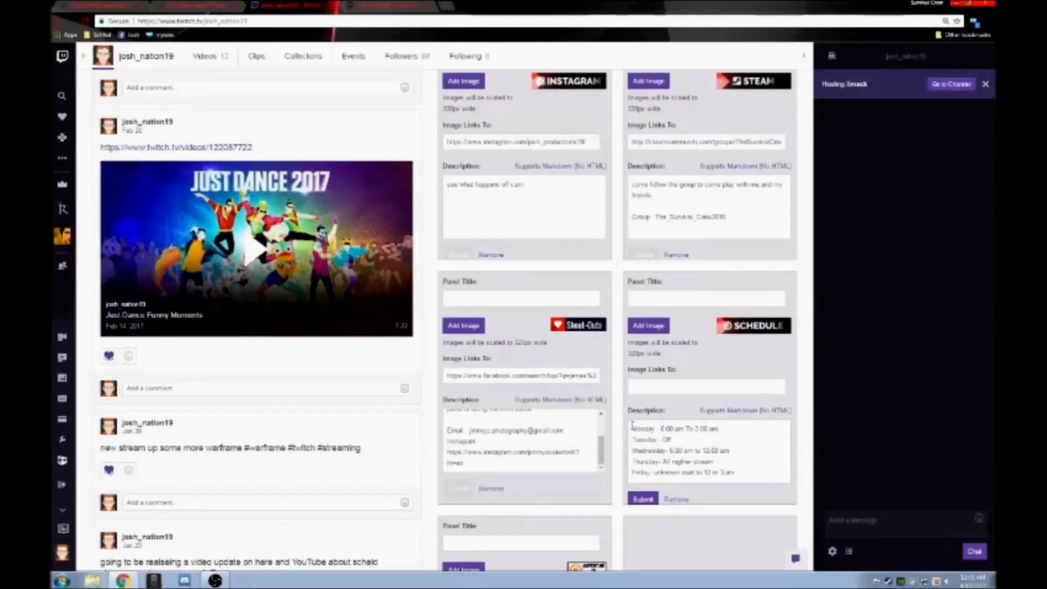
drag(633, 426, 743, 474)
click(641, 499)
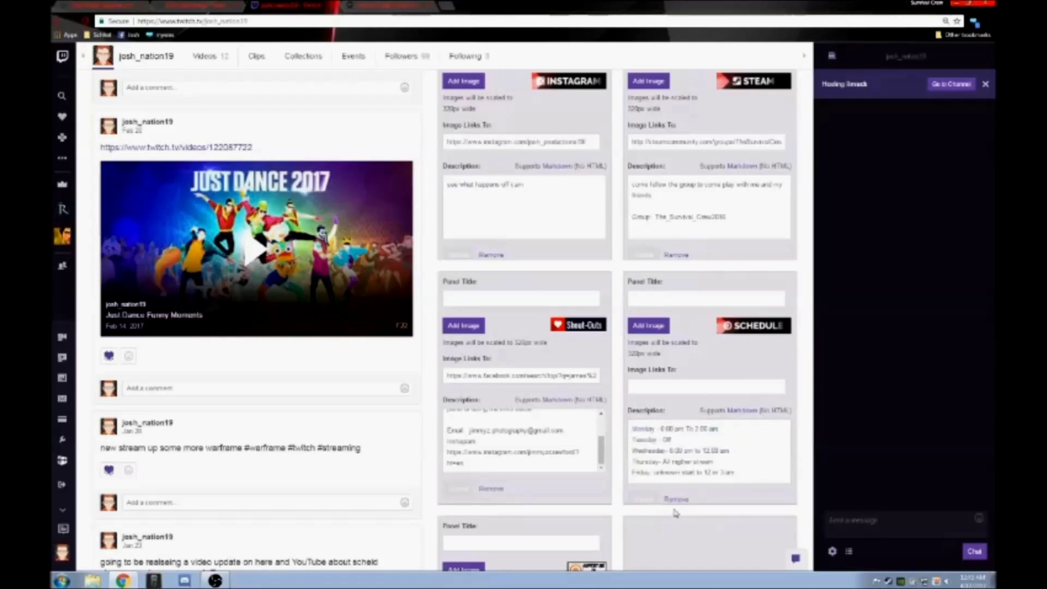
scroll(699, 317, up, 20)
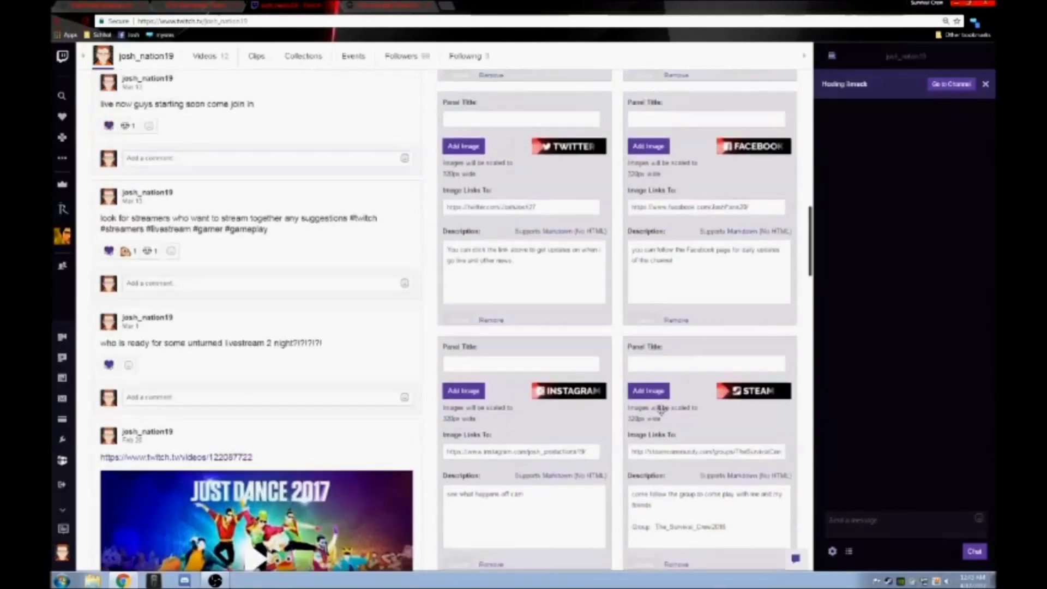
scroll(513, 338, up, 5)
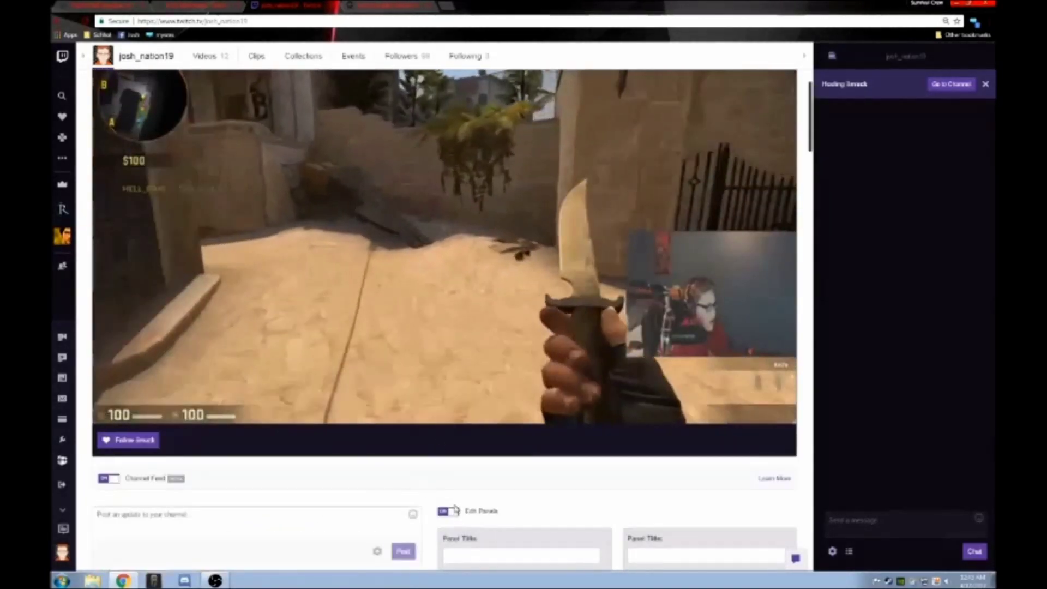
- Turn off Edit Panels and scroll down to review the SCHEDULE panel with its weekly times
click(448, 511)
scroll(504, 519, down, 7)
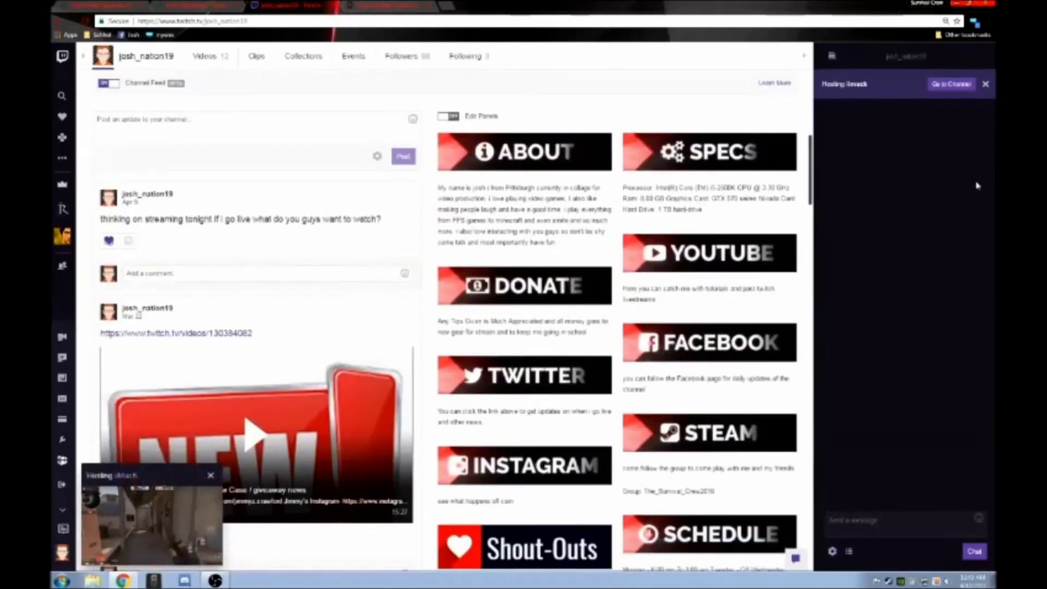
scroll(724, 400, down, 3)
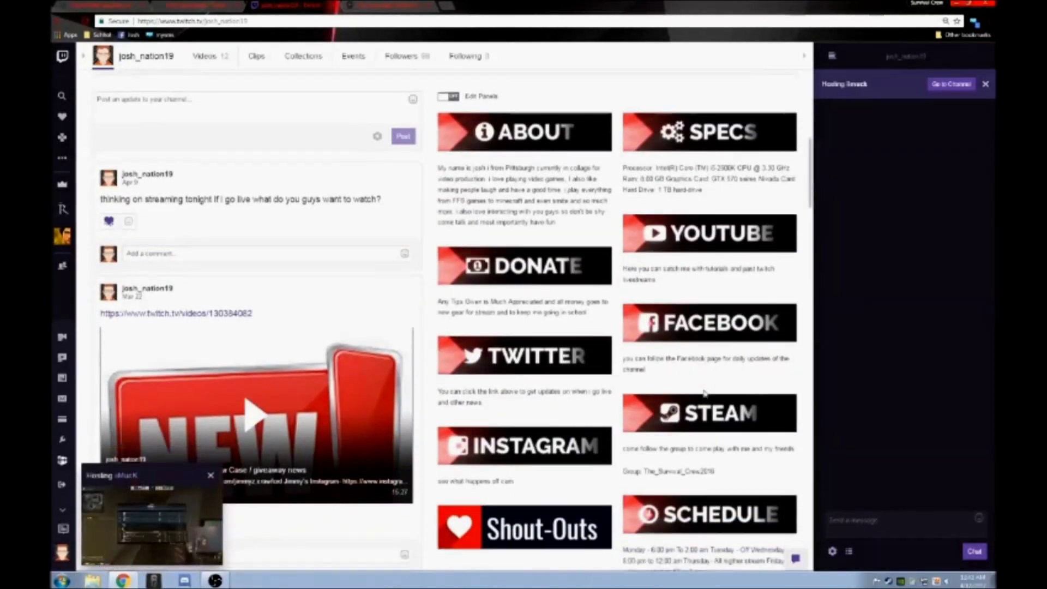